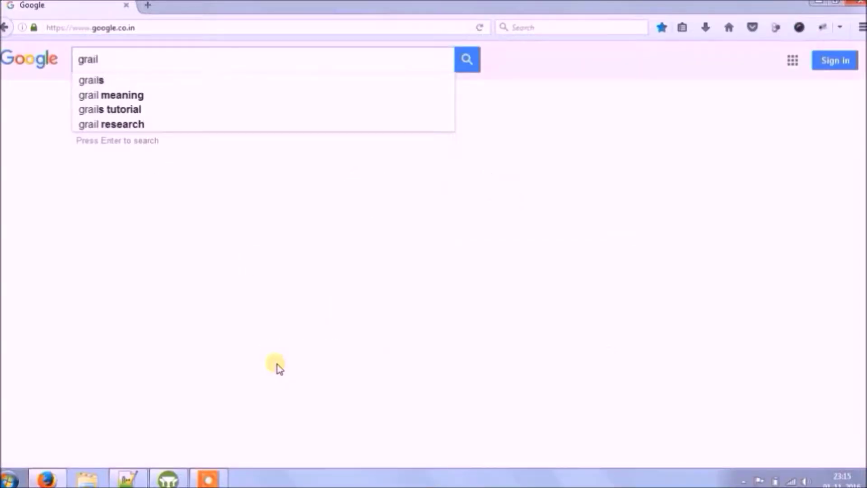
# Step: Search Google for 'grails tutorial' and open the Grails Tutorials result in a background tab
pyautogui.write('s tu')
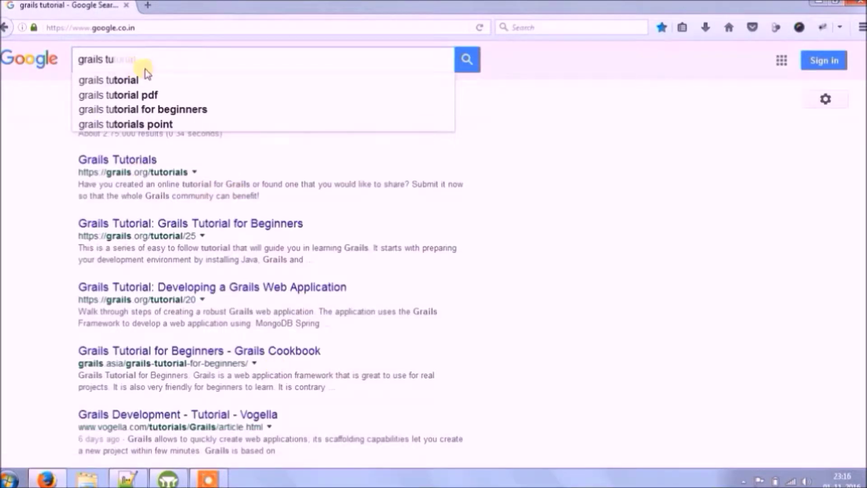
pyautogui.click(145, 77)
pyautogui.middleClick(135, 161)
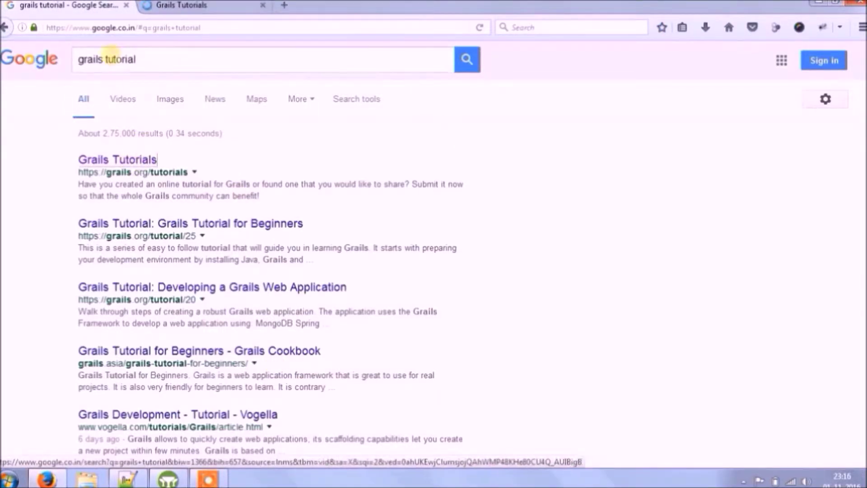
# Step: Change the Google query to 'angularjs tutorial' and run the search
pyautogui.click(112, 56)
pyautogui.doubleClick(90, 59)
pyautogui.press('BackSpace')
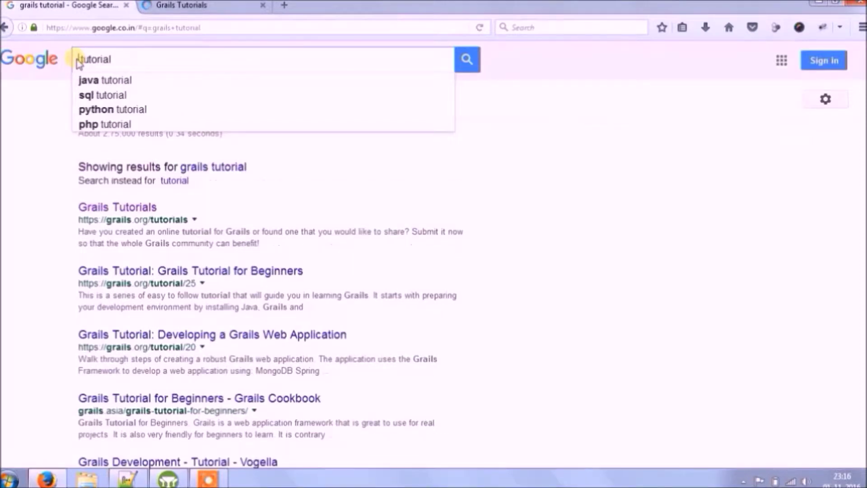
pyautogui.write('an')
pyautogui.press('Down')
pyautogui.press('Return')
# Step: On the Grails Tutorials tab, go via Documentation to the Grails 3.2.2 User Guide
pyautogui.click(212, 9)
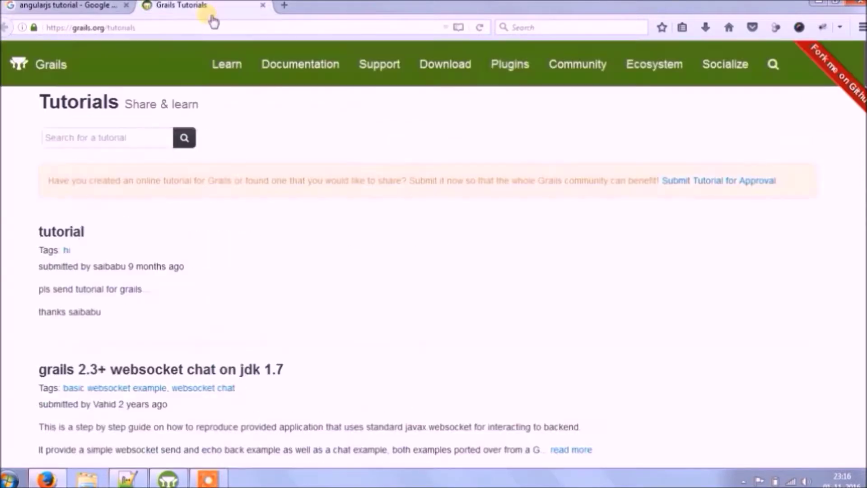
pyautogui.click(294, 75)
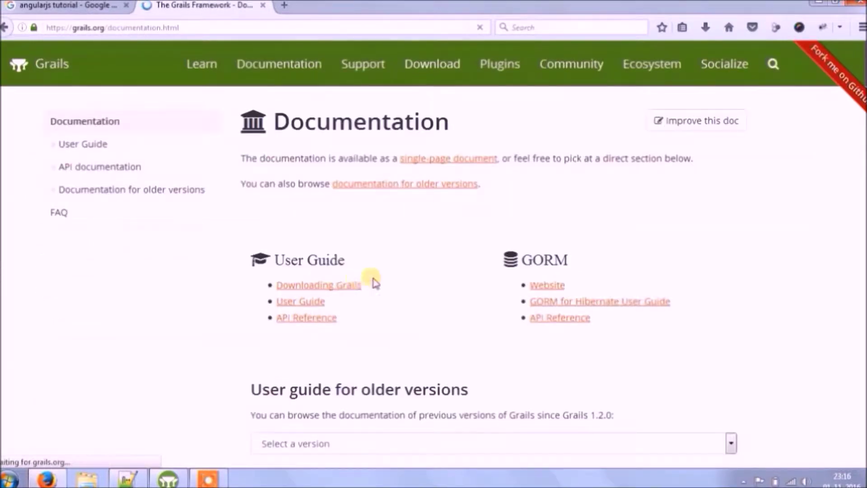
pyautogui.click(307, 303)
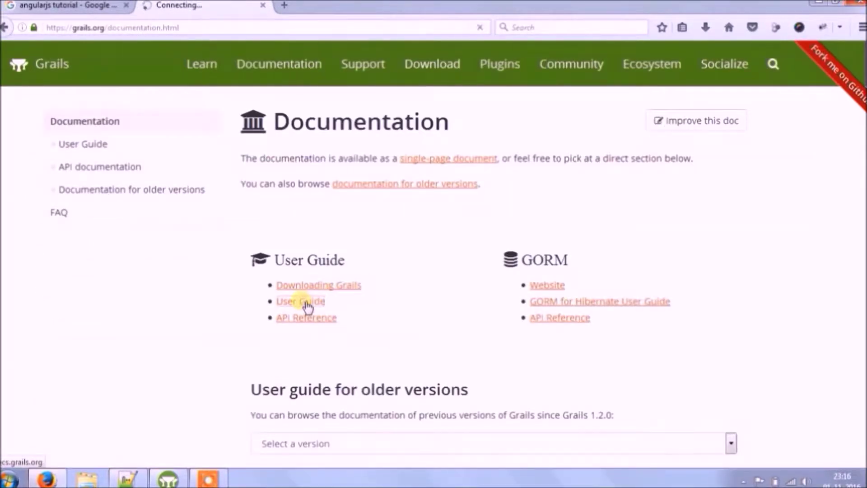
pyautogui.click(182, 28)
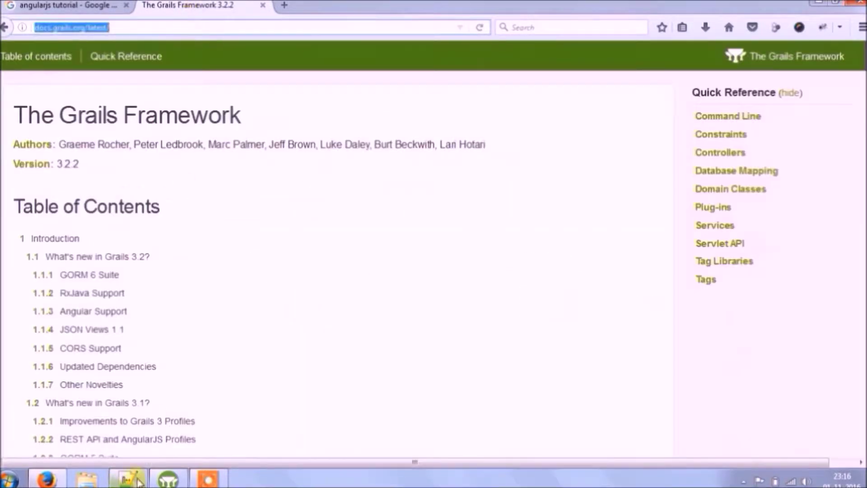
# Step: Open the AngularJS step_01 static template tutorial from the search results
pyautogui.click(67, 6)
pyautogui.scroll(-3, 180, 203)
pyautogui.middleClick(180, 260)
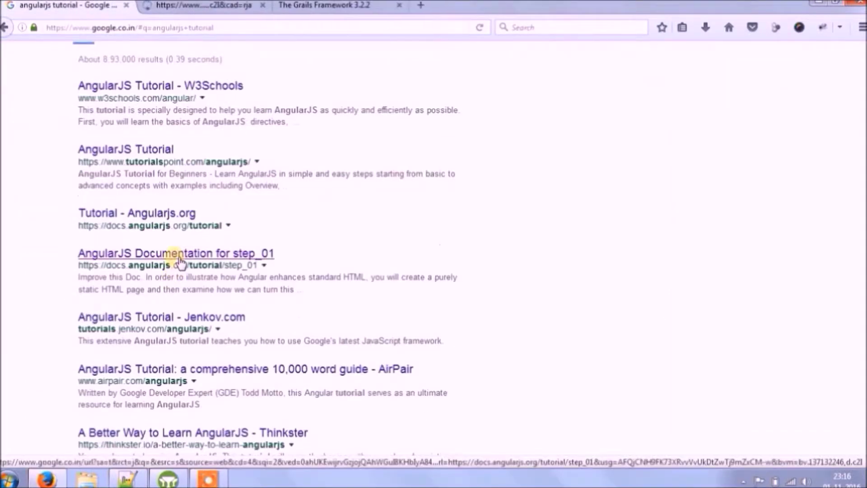
pyautogui.click(203, 6)
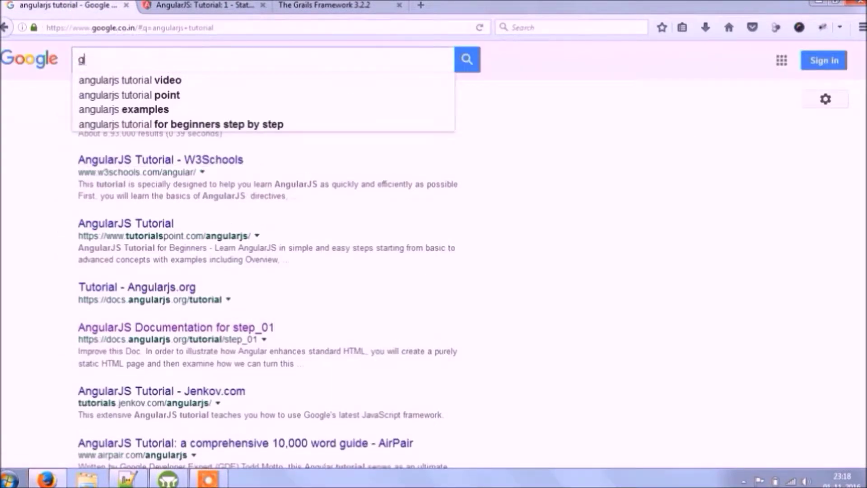
# Step: Search 'ggts download 64 bit' and show the Windows zips on Spring's Download GGTS page
pyautogui.write('gts')
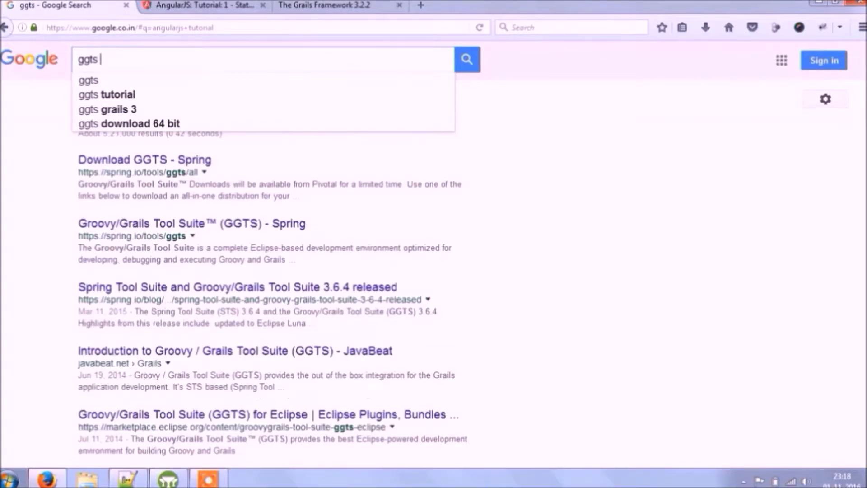
pyautogui.click(206, 124)
pyautogui.click(181, 168)
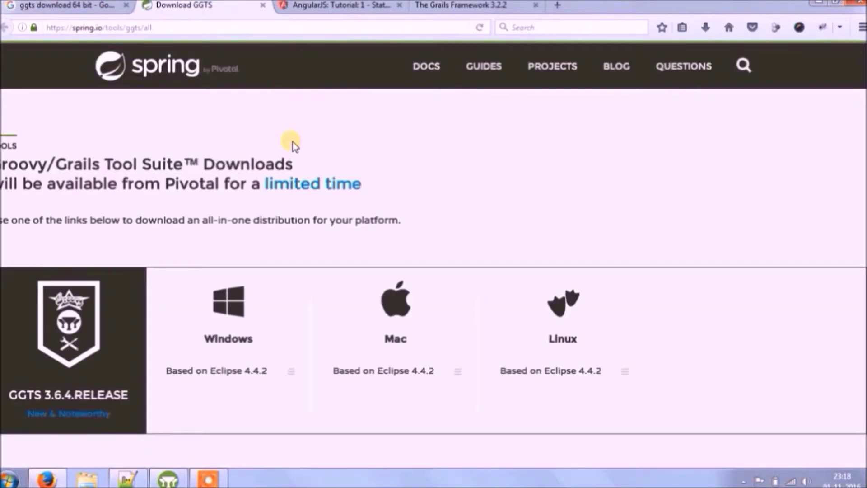
pyautogui.scroll(-3, 291, 145)
pyautogui.click(293, 296)
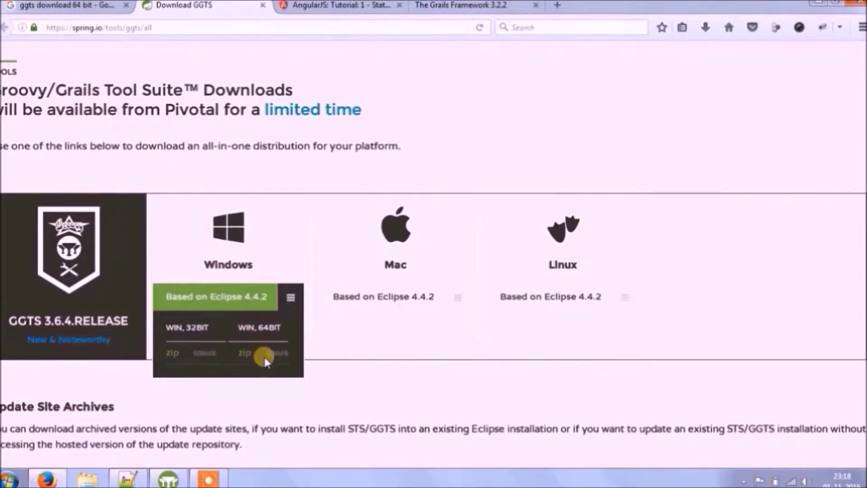
pyautogui.click(165, 28)
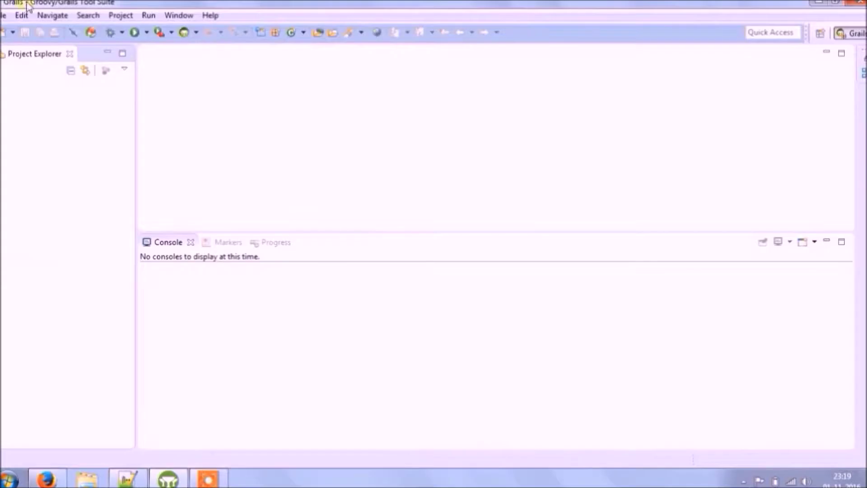
# Step: Create a new Grails project named 'GrailsWithAngular' via File > New > Grails Project
pyautogui.click(5, 15)
pyautogui.click(274, 31)
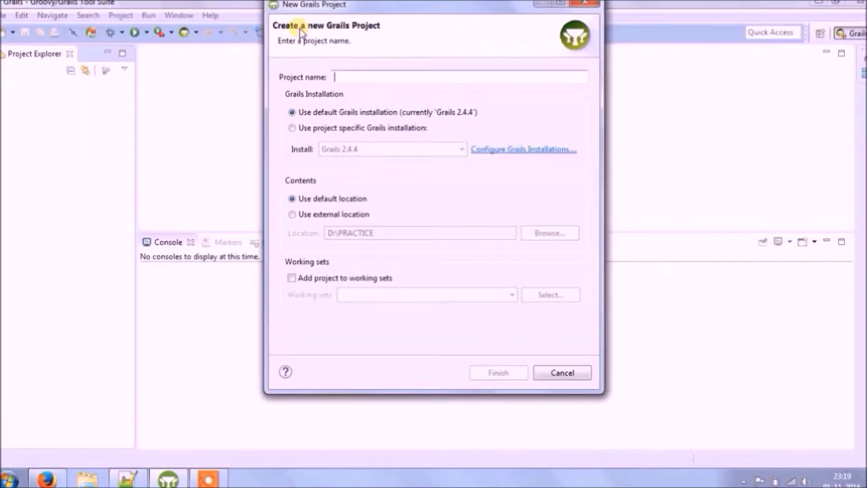
pyautogui.write('GrailsWithAngular')
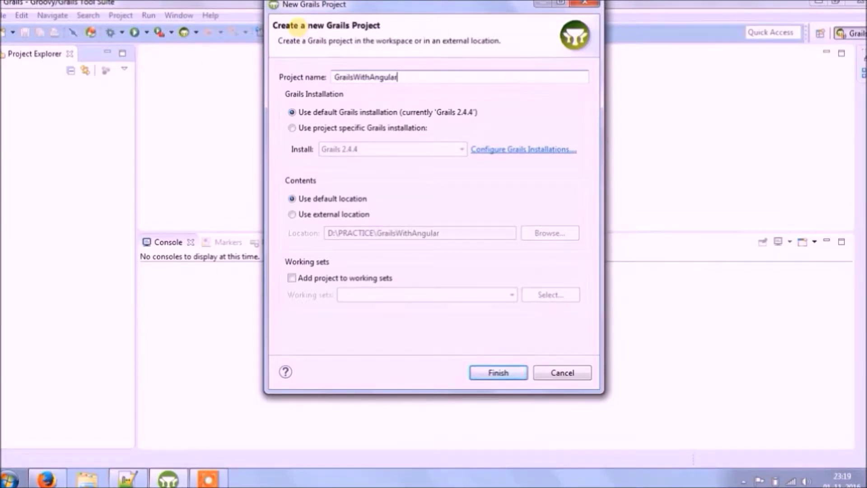
pyautogui.press('Return')
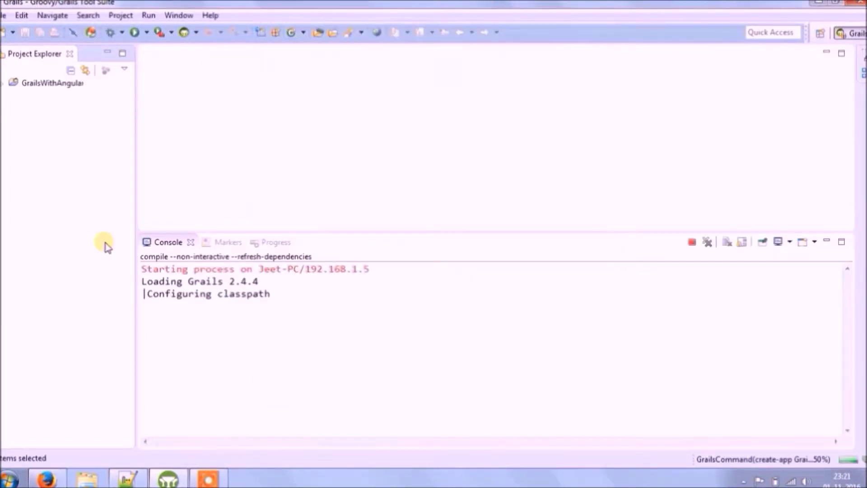
# Step: Search Google for 'angular.min.js cdn' and open the cdnjs angular.js library page
pyautogui.click(46, 477)
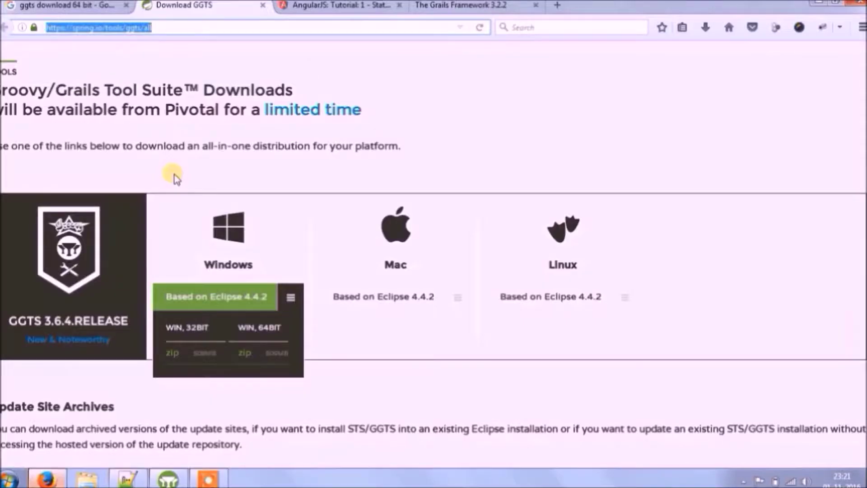
pyautogui.click(85, 5)
pyautogui.moveTo(190, 59); pyautogui.dragTo(78, 59)
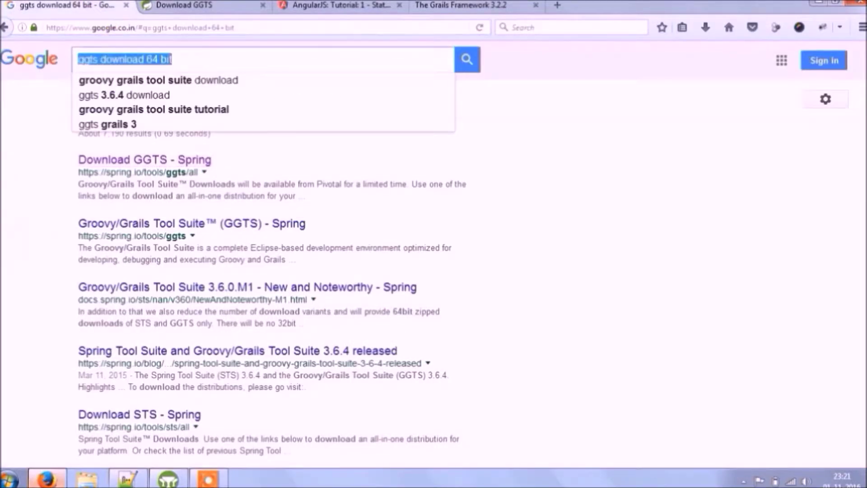
pyautogui.write('angular.m')
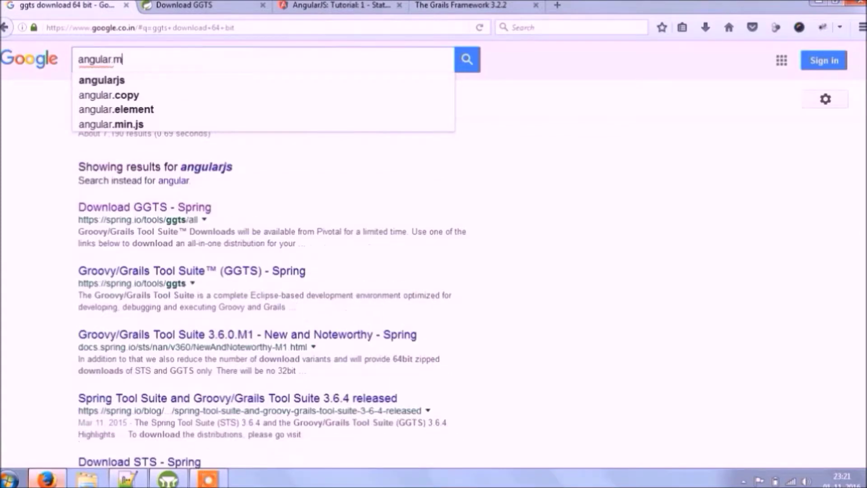
pyautogui.write('i')
pyautogui.press('Down')
pyautogui.press('Down')
pyautogui.press('Return')
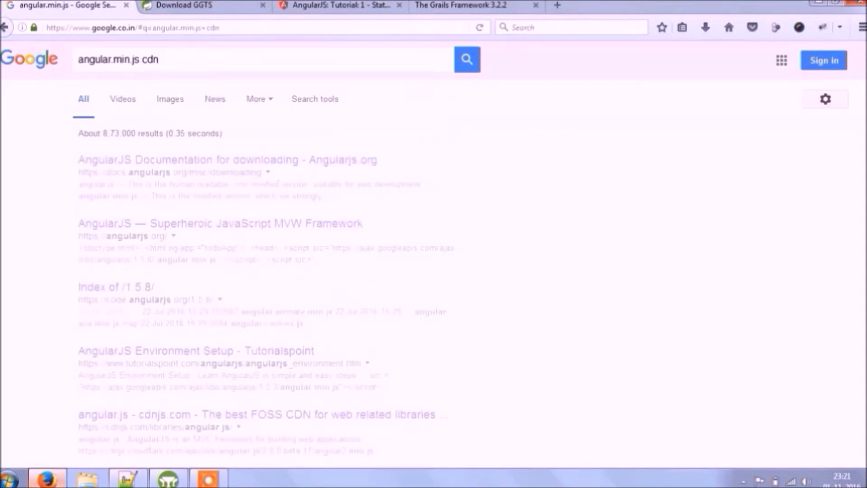
pyautogui.click(199, 147)
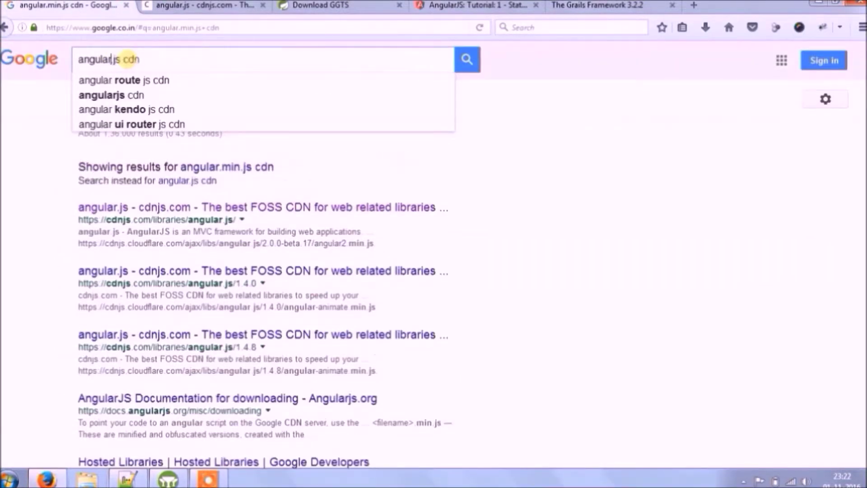
# Step: Search 'angular ui router js cdn', open its cdnjs page, and select the 0.3.1 min.js URL
pyautogui.write('ui router')
pyautogui.press('Return')
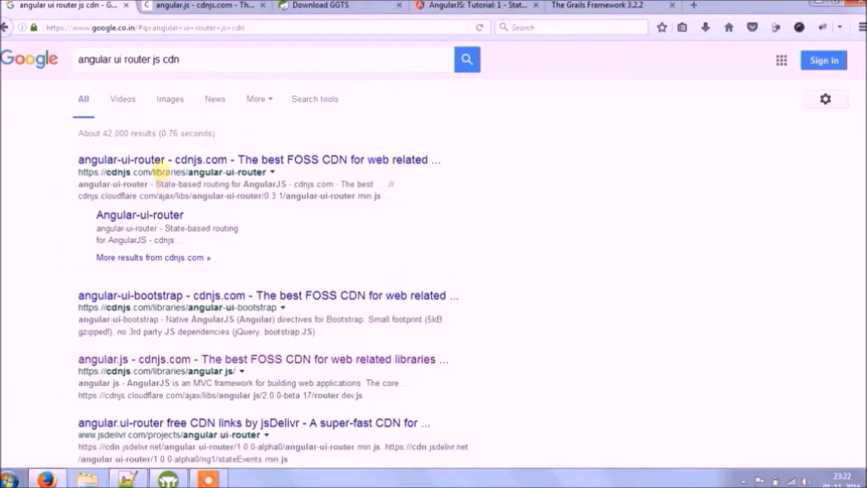
pyautogui.click(158, 160)
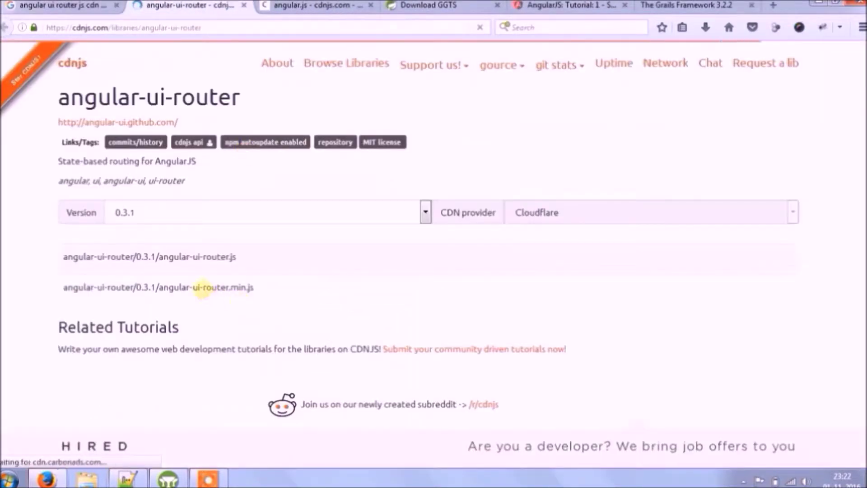
pyautogui.moveTo(532, 286); pyautogui.dragTo(58, 293)
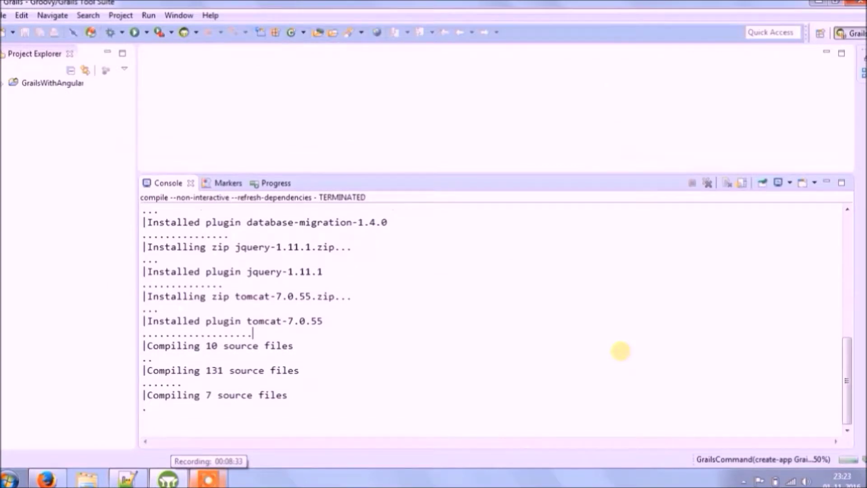
# Step: Run GrailsWithAngular via Run As > Grails Command (run-app) and copy the localhost:8080 console URL
pyautogui.click(3, 83)
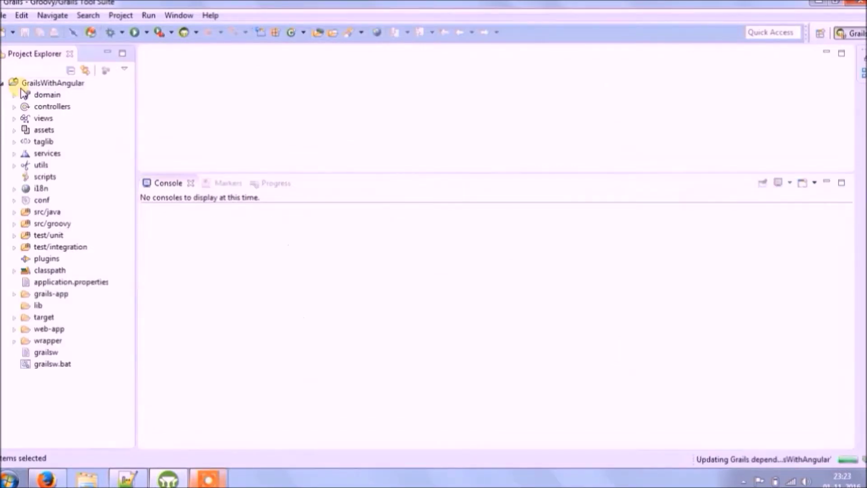
pyautogui.rightClick(33, 85)
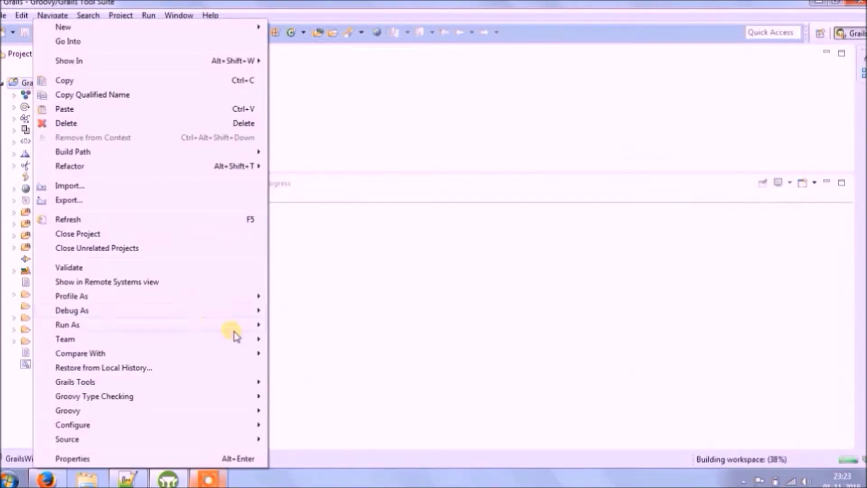
pyautogui.moveTo(67, 324)
pyautogui.click(293, 335)
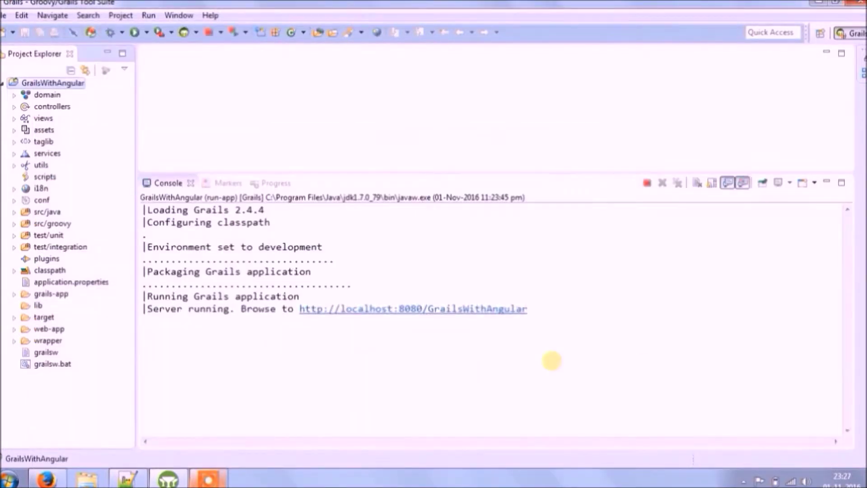
pyautogui.moveTo(527, 309); pyautogui.dragTo(302, 310)
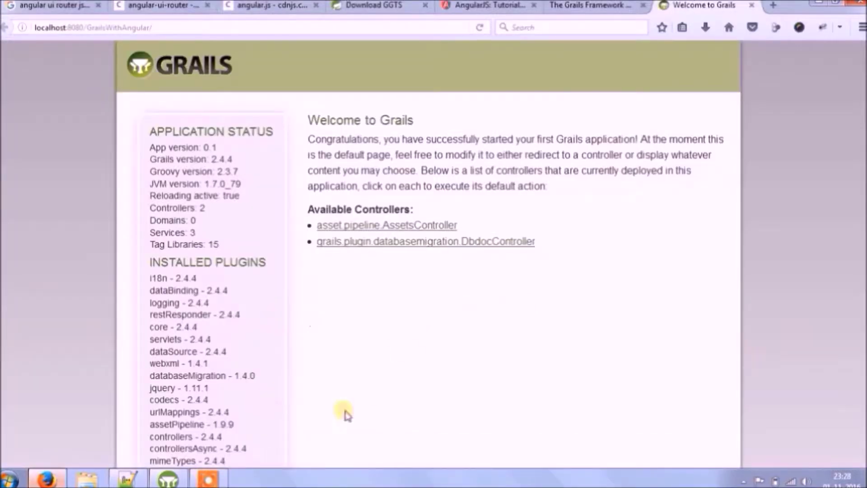
pyautogui.click(126, 479)
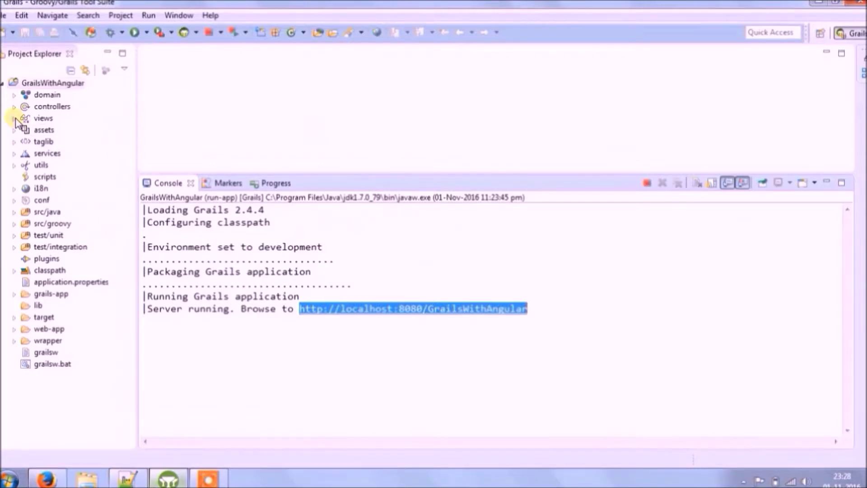
# Step: Delete the views/layouts/main.gsp layout file
pyautogui.click(15, 119)
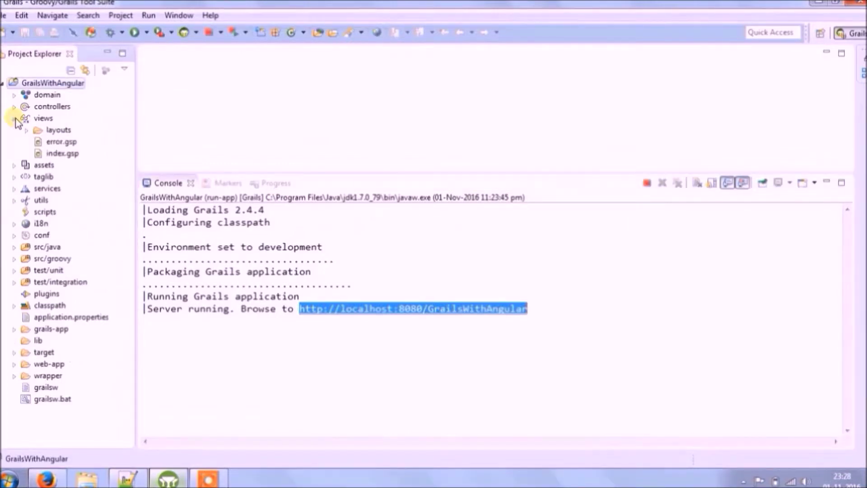
pyautogui.click(26, 130)
pyautogui.click(64, 141)
pyautogui.press('Delete')
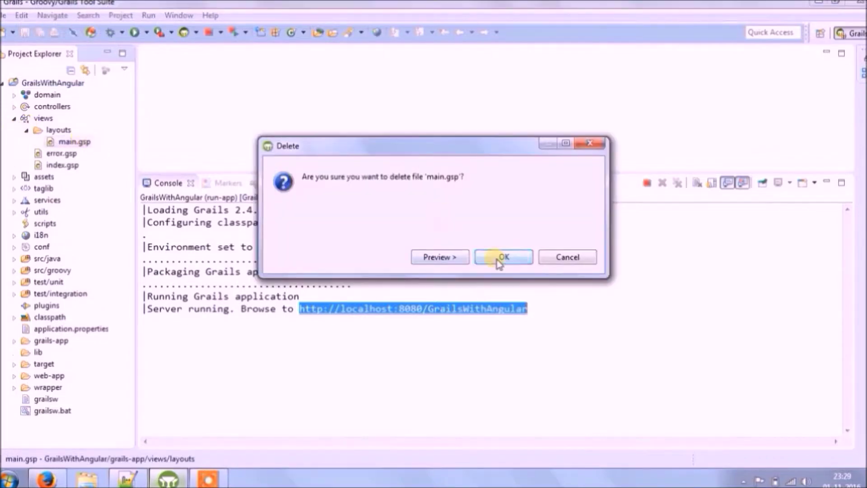
pyautogui.click(499, 256)
# Step: Delete the assets stylesheets and javascripts folders
pyautogui.click(14, 166)
pyautogui.click(26, 200)
pyautogui.click(59, 200)
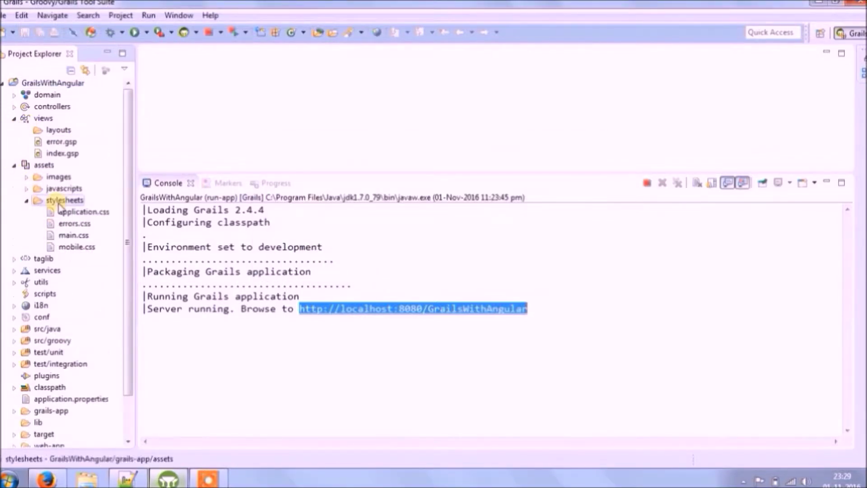
pyautogui.press('Delete')
pyautogui.click(499, 255)
pyautogui.click(63, 189)
pyautogui.press('Delete')
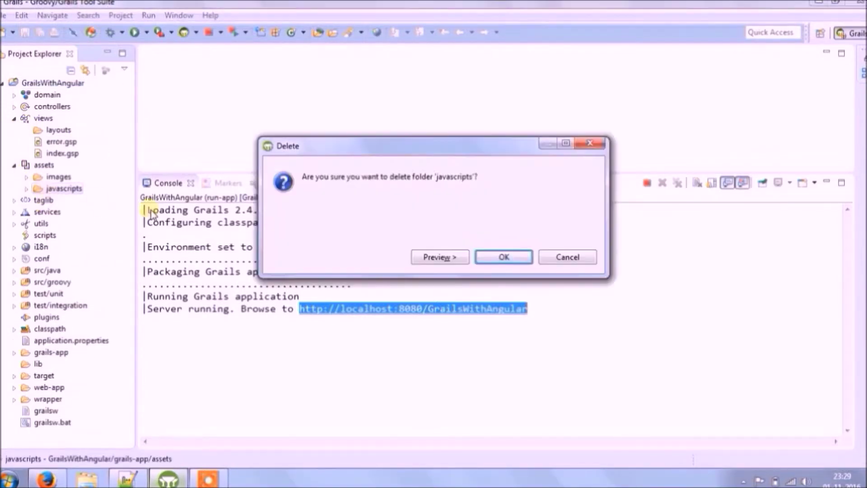
pyautogui.click(499, 256)
# Step: Delete the six default image files and the skin folder images
pyautogui.click(26, 176)
pyautogui.hotkey('shift', 'Down')
pyautogui.hotkey('shift', 'Down')
pyautogui.hotkey('shift', 'Down')
pyautogui.hotkey('shift', 'Down')
pyautogui.press('Delete')
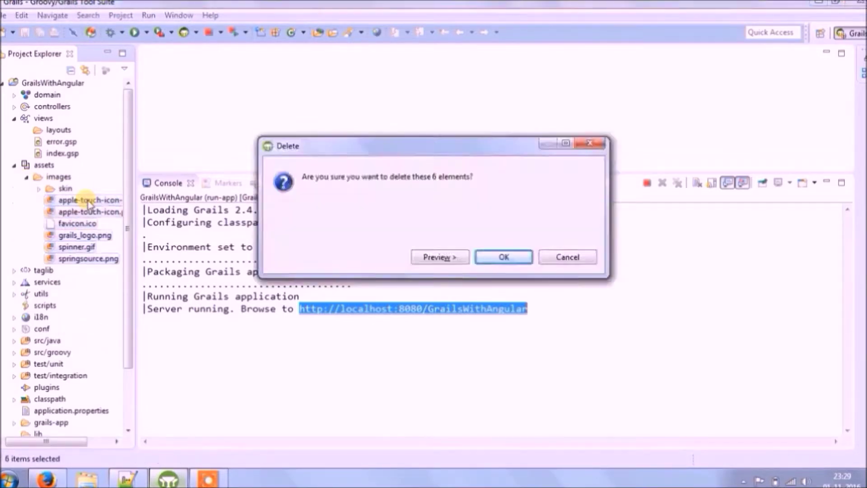
pyautogui.click(499, 256)
pyautogui.click(39, 189)
pyautogui.click(65, 200)
pyautogui.hotkey('shift', 'Down')
pyautogui.hotkey('shift', 'Down')
pyautogui.hotkey('shift', 'Down')
pyautogui.press('Delete')
pyautogui.press('Return')
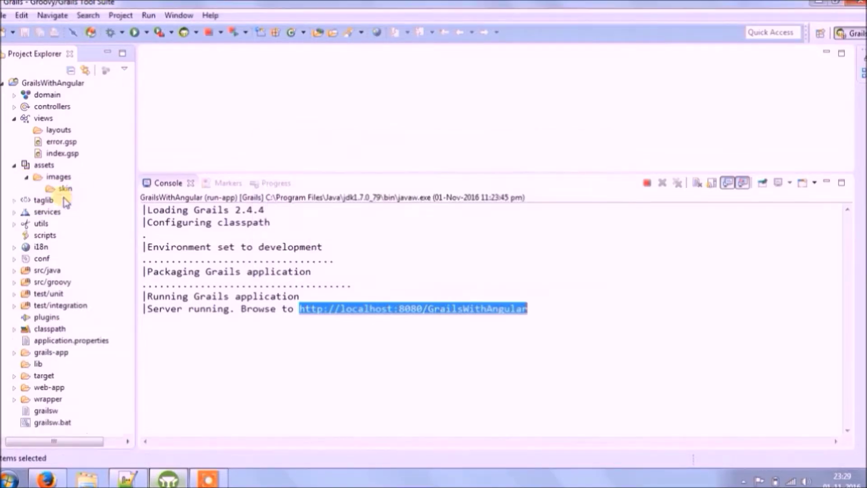
pyautogui.click(26, 177)
# Step: Reload the running app in Firefox to see the unstyled welcome page
pyautogui.click(49, 478)
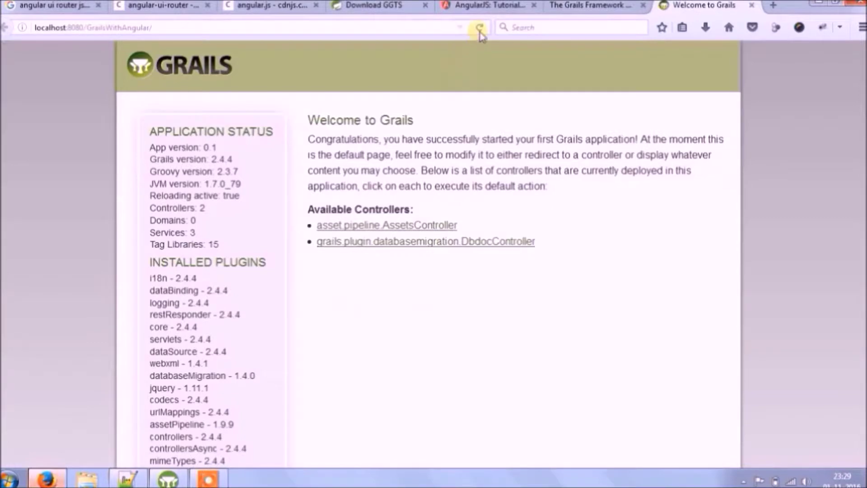
pyautogui.click(479, 27)
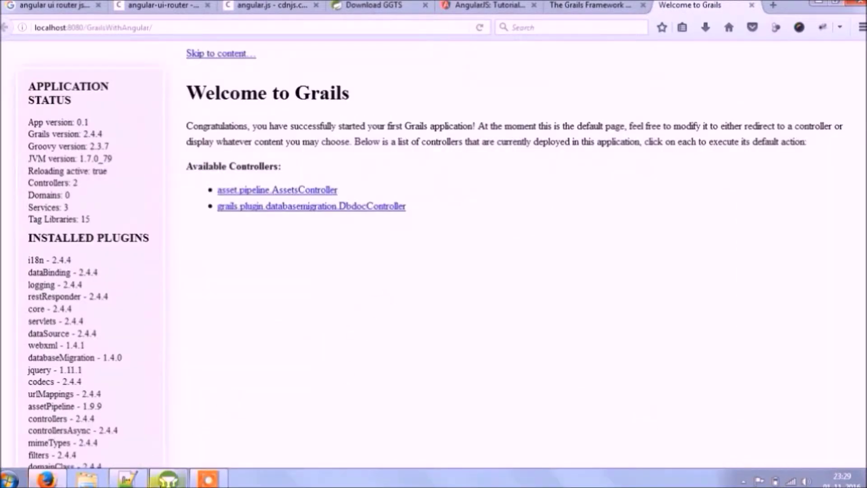
pyautogui.click(181, 478)
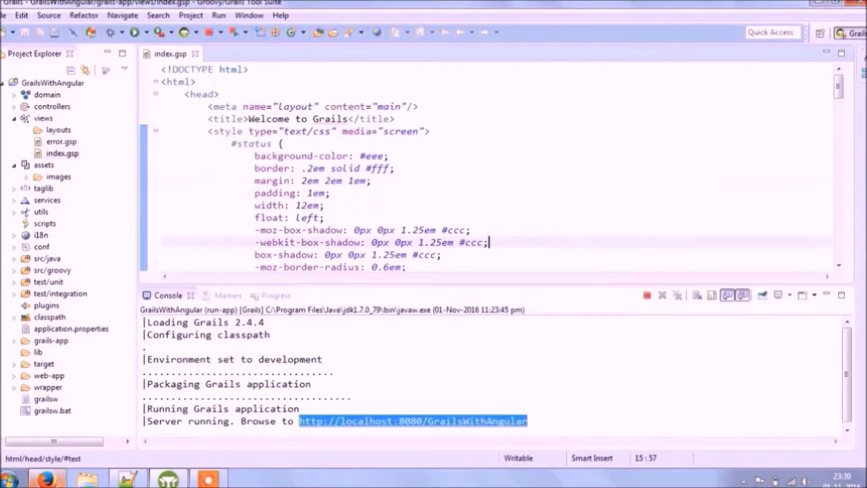
# Step: Delete all default welcome-page markup from index.gsp and save the empty file
pyautogui.hotkey('ctrl', 'a')
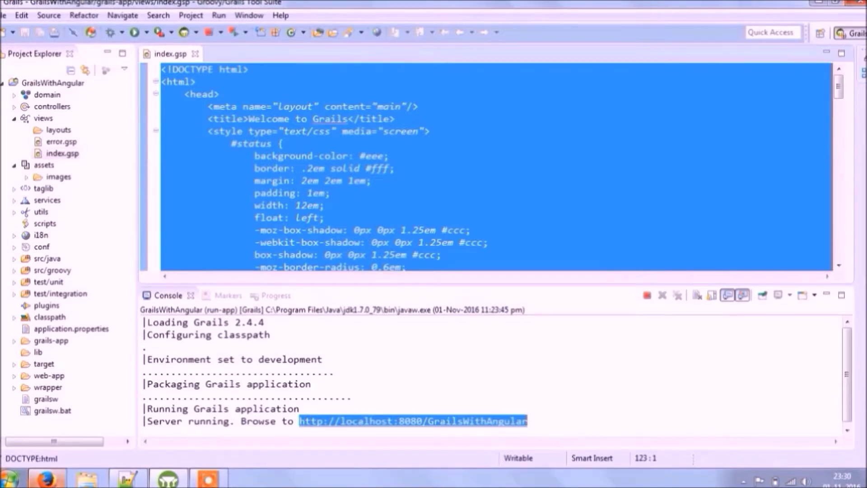
pyautogui.press('Delete')
pyautogui.click(25, 32)
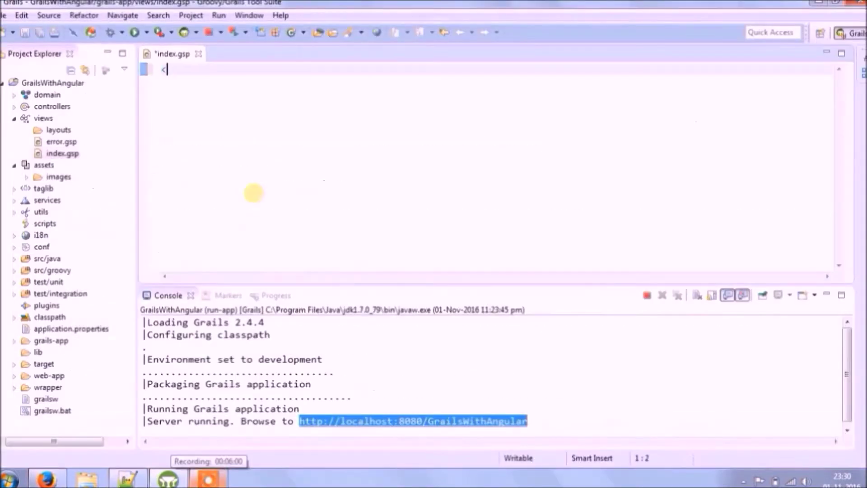
# Step: Write the doctype and html, head and body skeleton into index.gsp
pyautogui.write('!DOCTYPE html>')
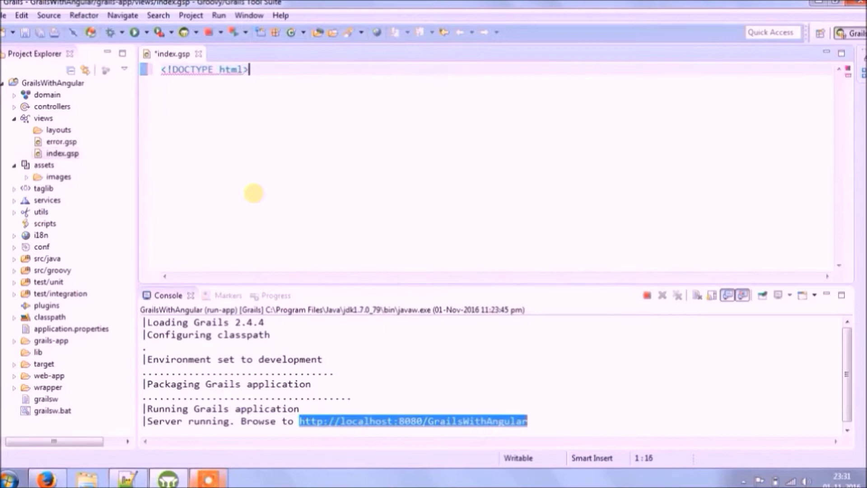
pyautogui.press('Return')
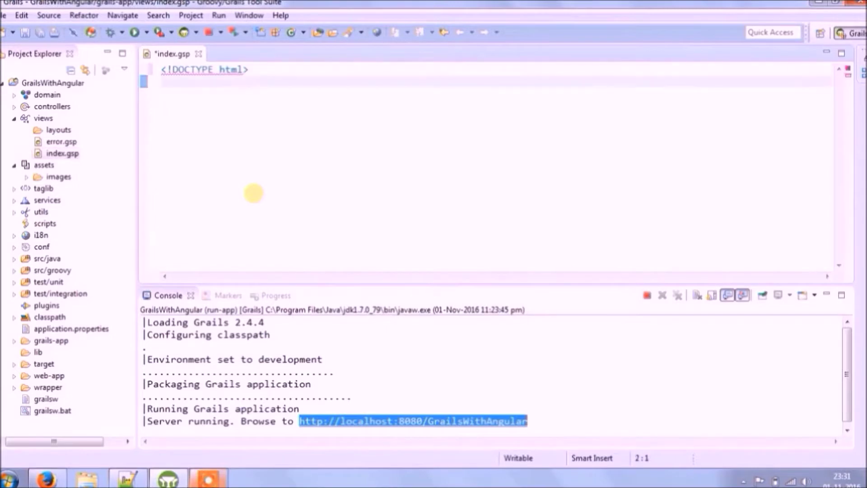
pyautogui.write('<h')
pyautogui.press('Return')
pyautogui.press('Return')
pyautogui.write('<head')
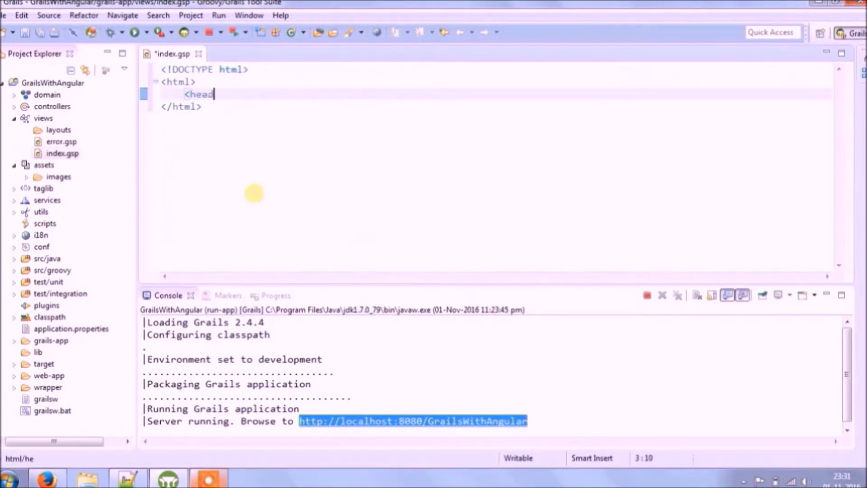
pyautogui.write('>')
pyautogui.press('Return')
pyautogui.press('Down')
pyautogui.press('End')
pyautogui.press('Return')
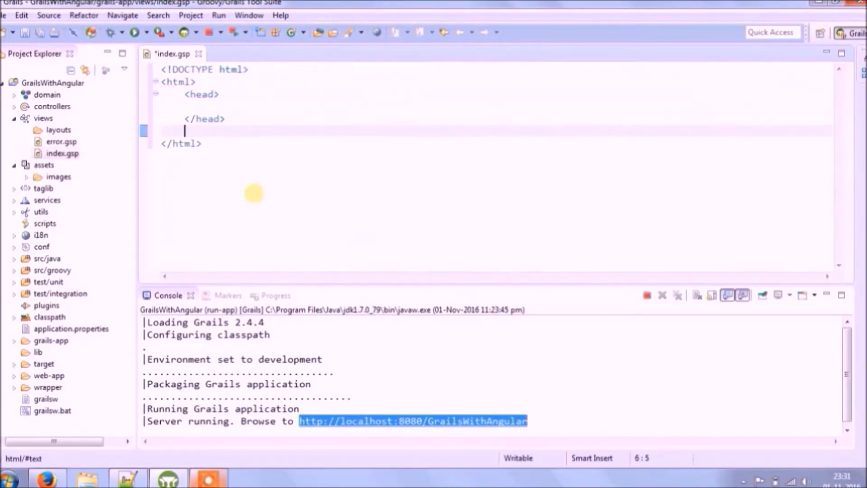
pyautogui.write('<bo')
# Step: Add the title 'Grails With Angular' inside the head
pyautogui.press('Return')
pyautogui.press('Return')
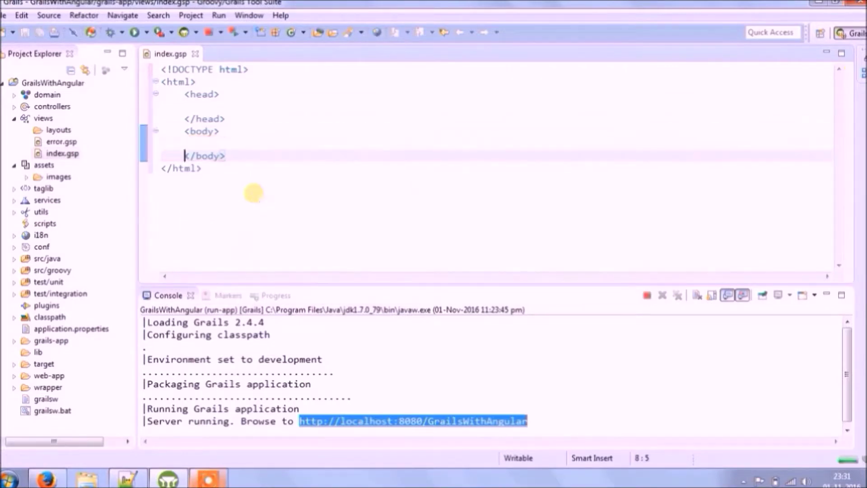
pyautogui.click(220, 109)
pyautogui.write('<ti')
pyautogui.press('Return')
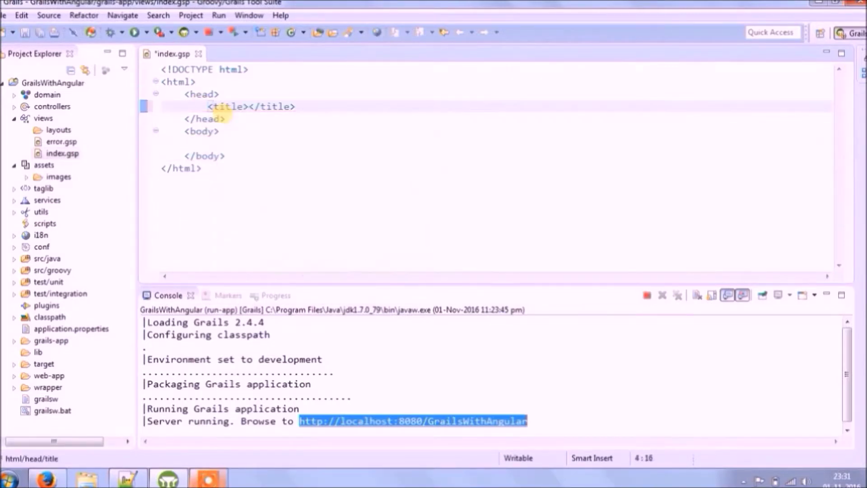
pyautogui.write('ls With Angul')
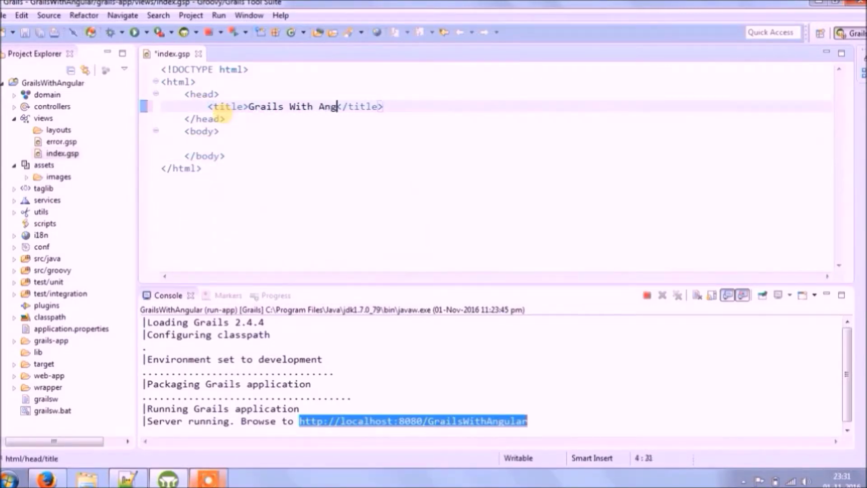
pyautogui.write('ar')
pyautogui.press('Return')
# Step: Add a script tag with empty src="" and duplicate it, giving three script tags
pyautogui.write('<scr')
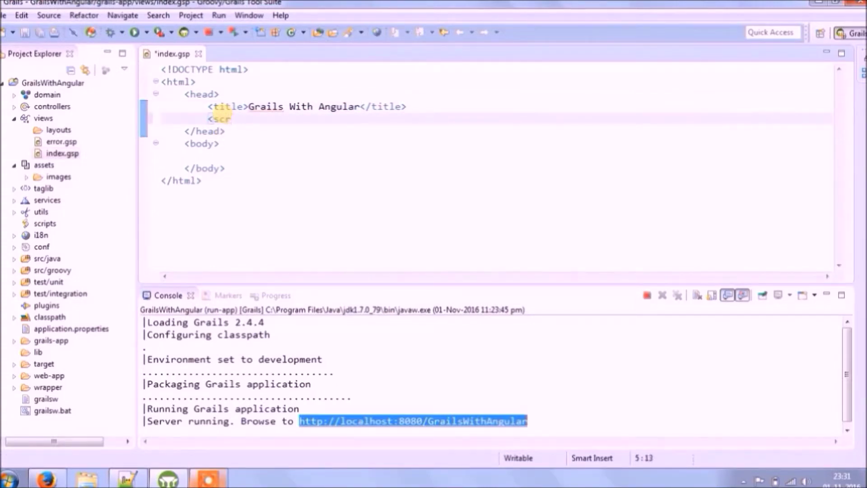
pyautogui.press('Return')
pyautogui.click(381, 119)
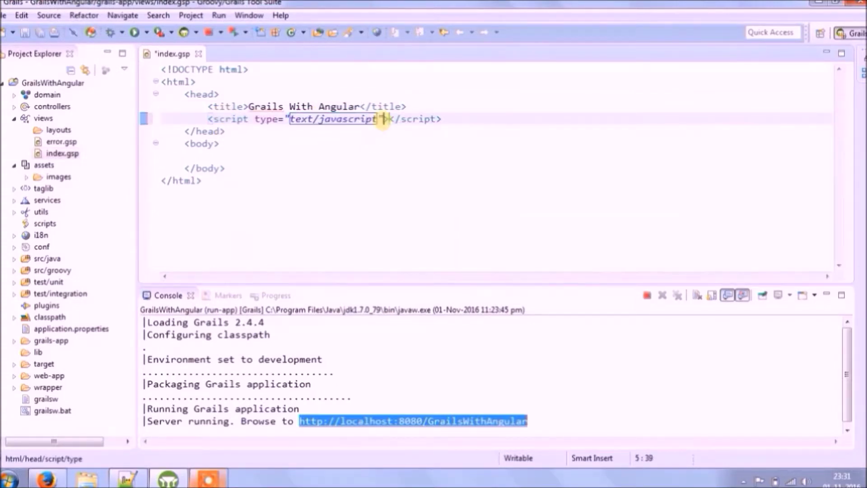
pyautogui.write('src="')
pyautogui.click(484, 119)
pyautogui.hotkey('shift', 'Home')
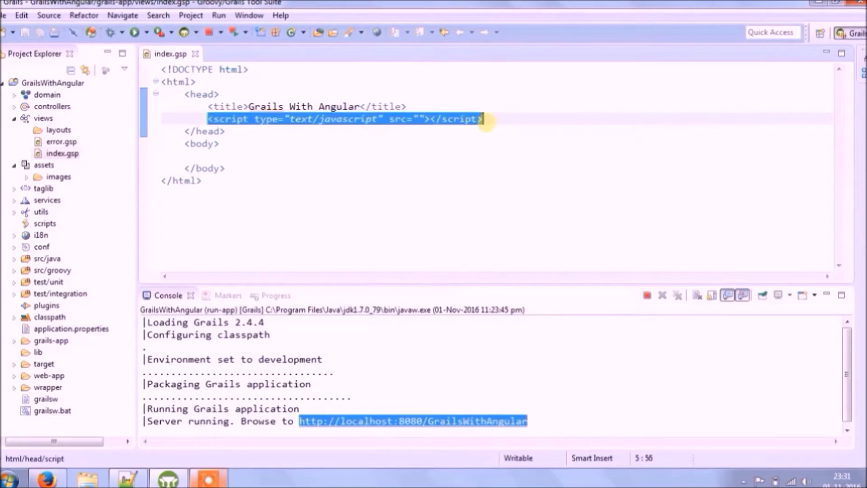
pyautogui.hotkey('ctrl', 'c')
pyautogui.press('Return')
pyautogui.hotkey('ctrl', 'v')
pyautogui.press('Return')
pyautogui.hotkey('ctrl', 'v')
pyautogui.hotkey('ctrl', 's')
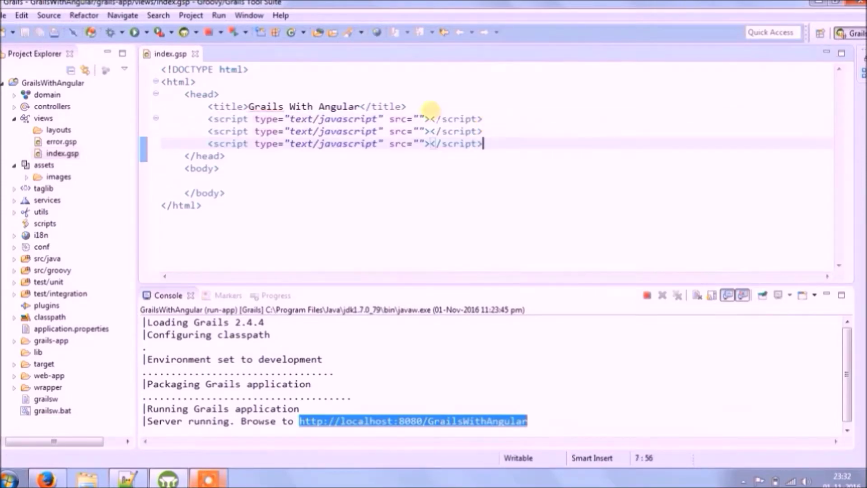
# Step: Paste the angular.js and angular-ui-router CDN URLs into the first two script src attributes
pyautogui.click(418, 119)
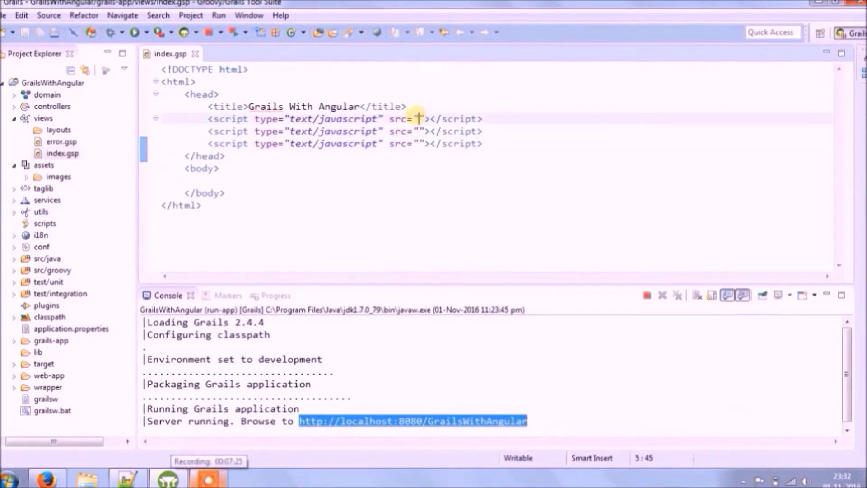
pyautogui.hotkey('ctrl', 'v')
pyautogui.click(303, 131)
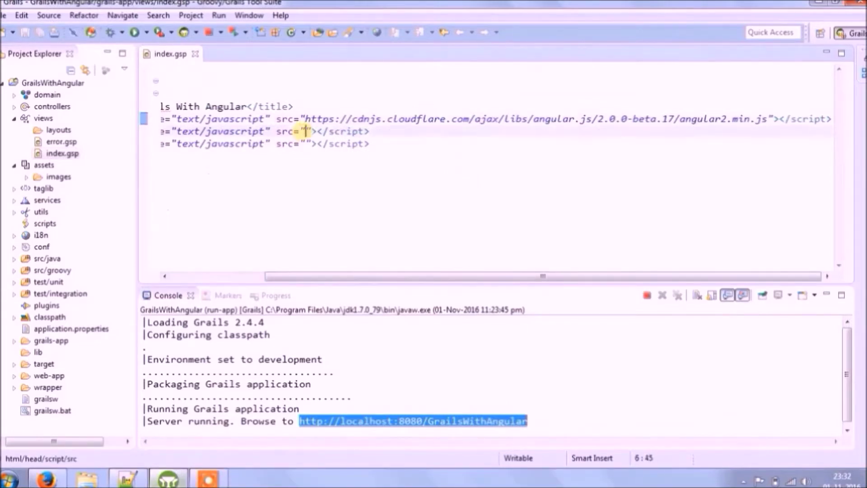
pyautogui.hotkey('ctrl', 'v')
pyautogui.moveTo(459, 276); pyautogui.dragTo(236, 267)
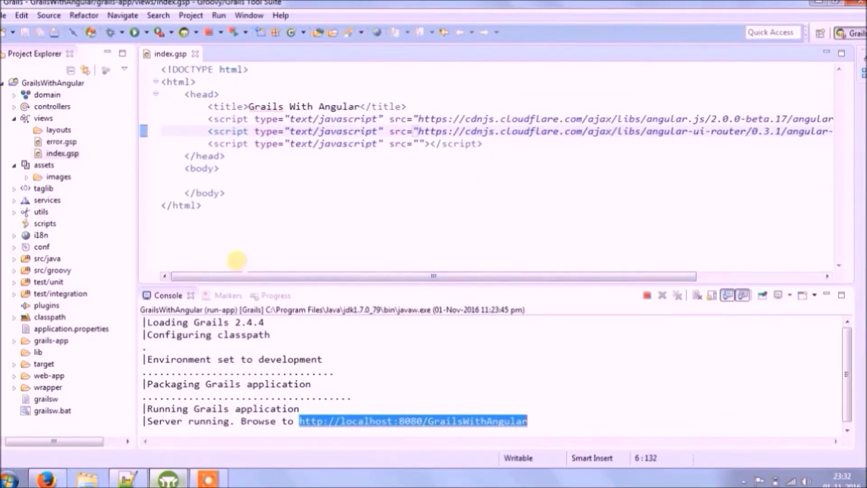
pyautogui.click(14, 375)
# Step: Create a folder named 'html' under web-app
pyautogui.rightClick(47, 329)
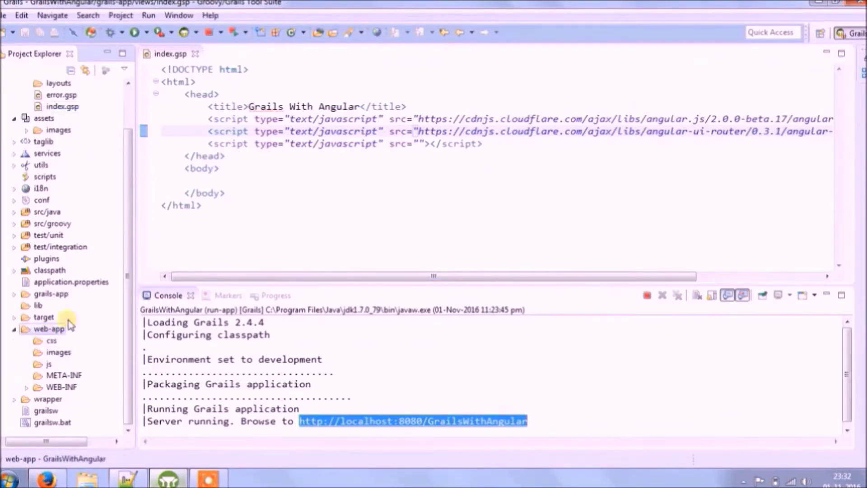
pyautogui.click(336, 105)
pyautogui.write('html')
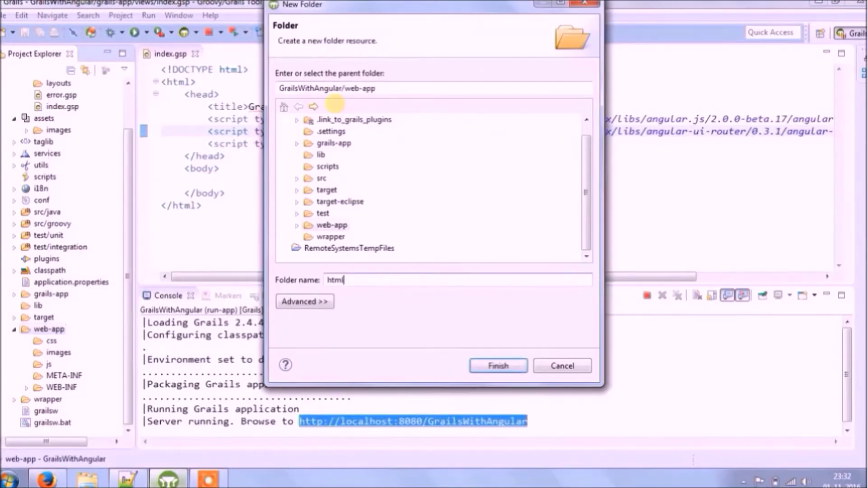
pyautogui.press('Return')
# Step: Create a new file 'welcome.html' in the html folder
pyautogui.rightClick(51, 352)
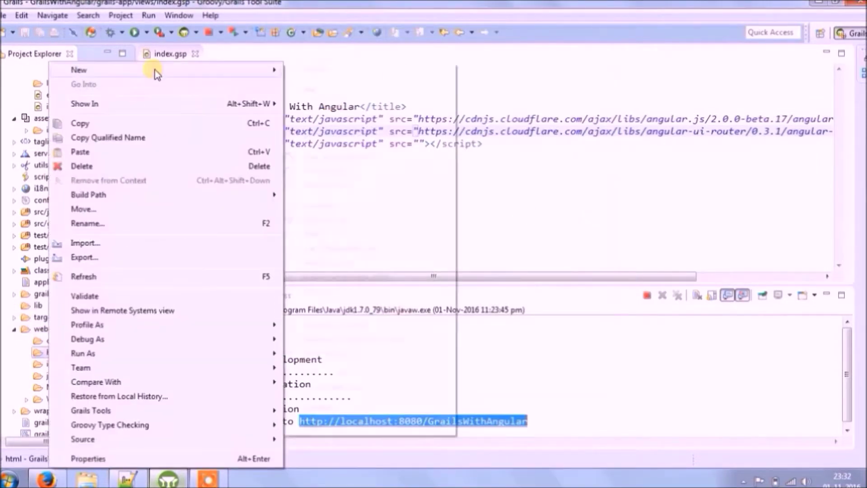
pyautogui.click(407, 90)
pyautogui.write('welco')
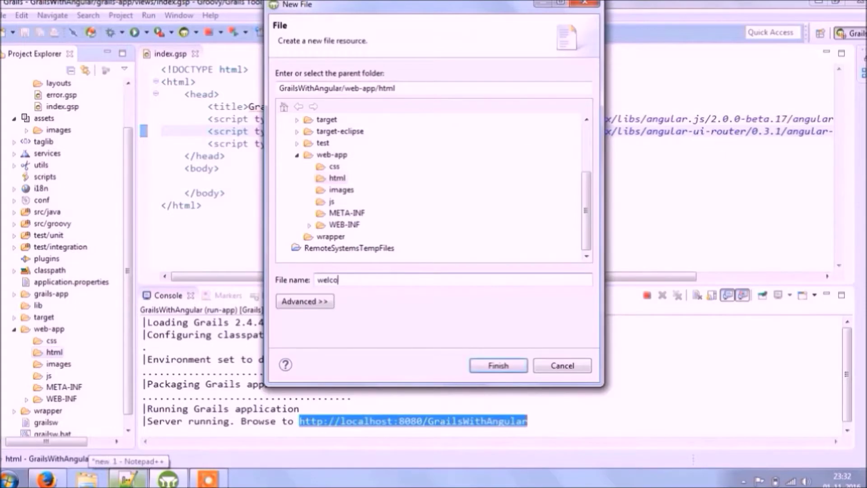
pyautogui.write('me.html')
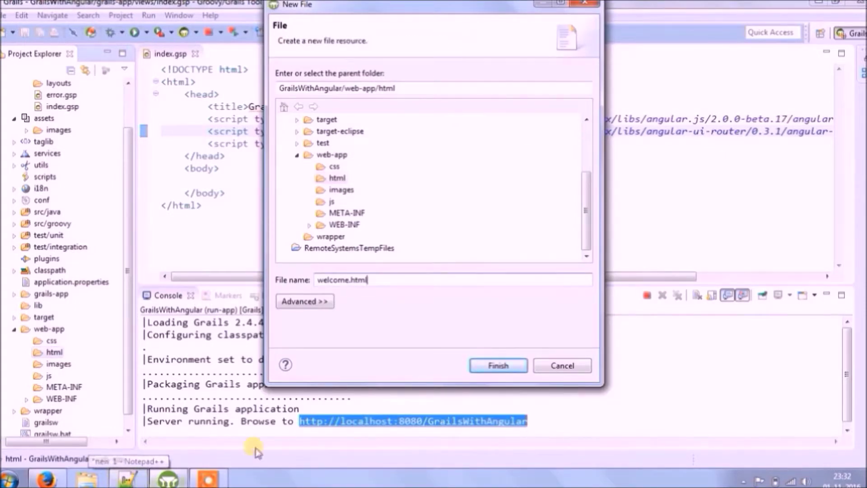
pyautogui.click(498, 365)
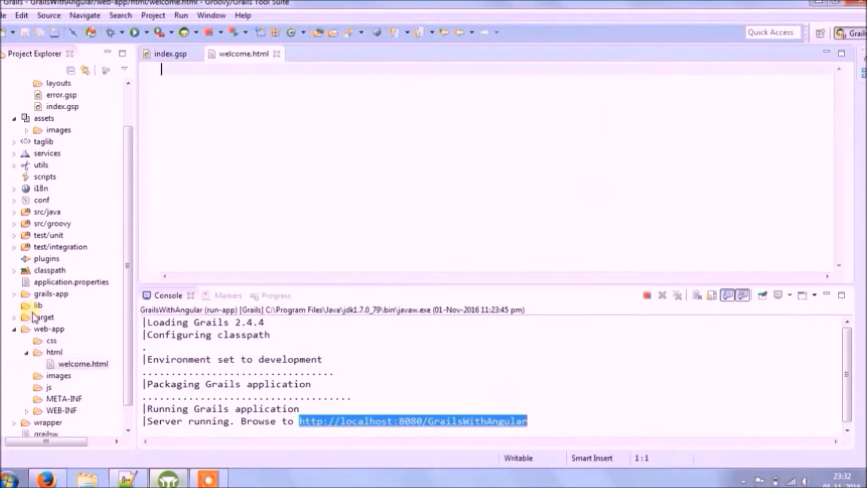
# Step: Create a new empty file 'application.js' in the js folder
pyautogui.scroll(-1, 36, 383)
pyautogui.click(40, 366)
pyautogui.rightClick(40, 367)
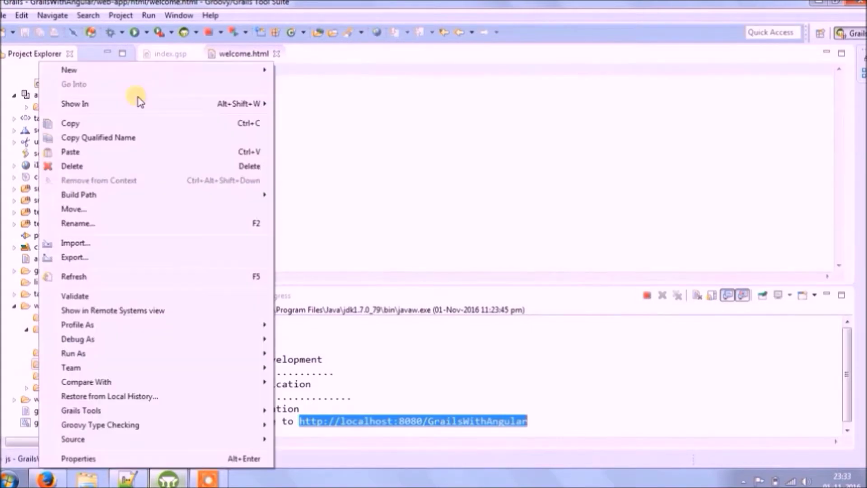
pyautogui.moveTo(101, 70)
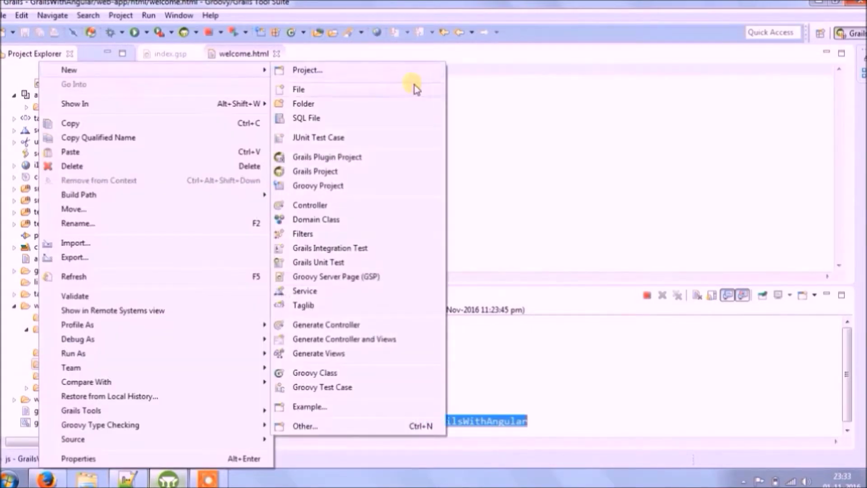
pyautogui.click(404, 90)
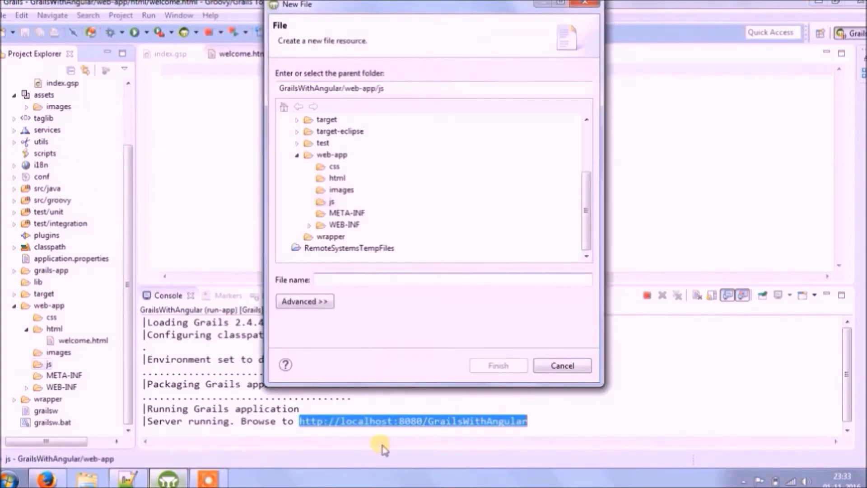
pyautogui.write('appl')
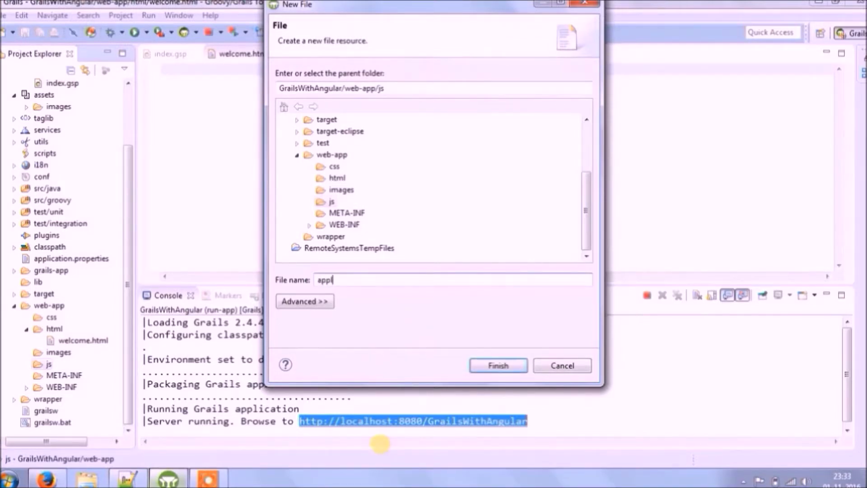
pyautogui.write('.js')
pyautogui.press('Return')
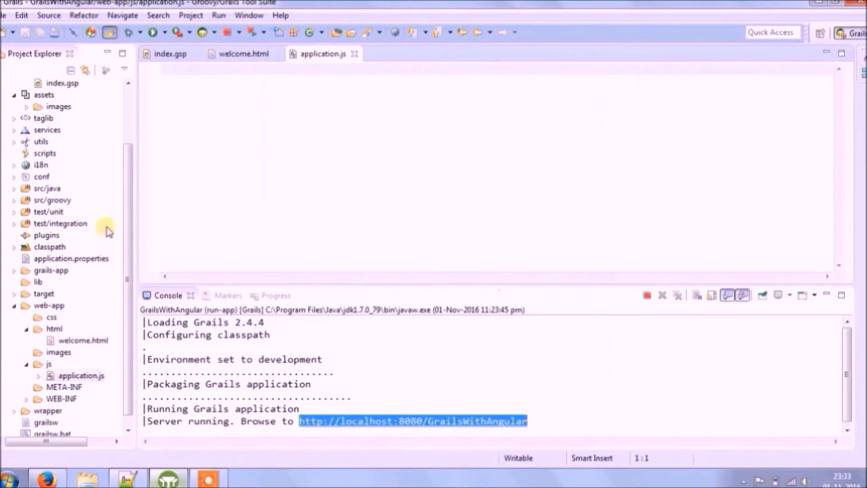
# Step: Set index.gsp's third script source to js/application.js
pyautogui.click(174, 55)
pyautogui.click(418, 144)
pyautogui.write('js/app')
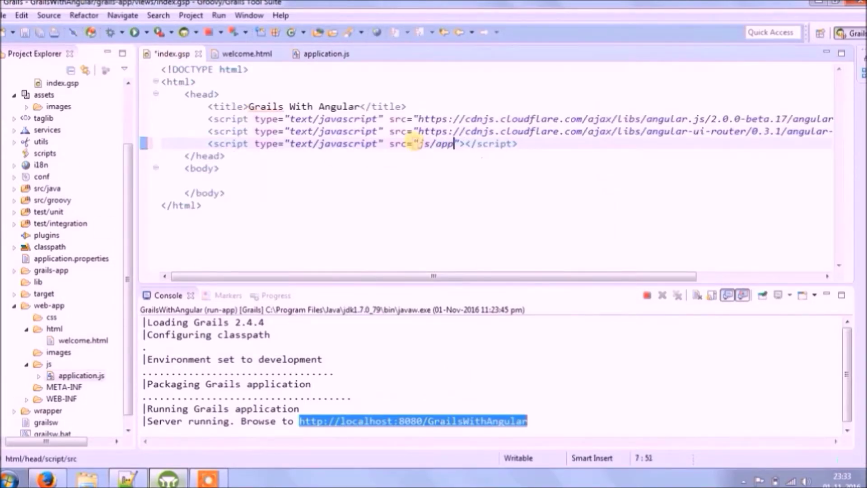
pyautogui.write('lication.js')
# Step: In application.js, create myModule with ui.router and route unknown URLs to '/welcome'
pyautogui.click(326, 54)
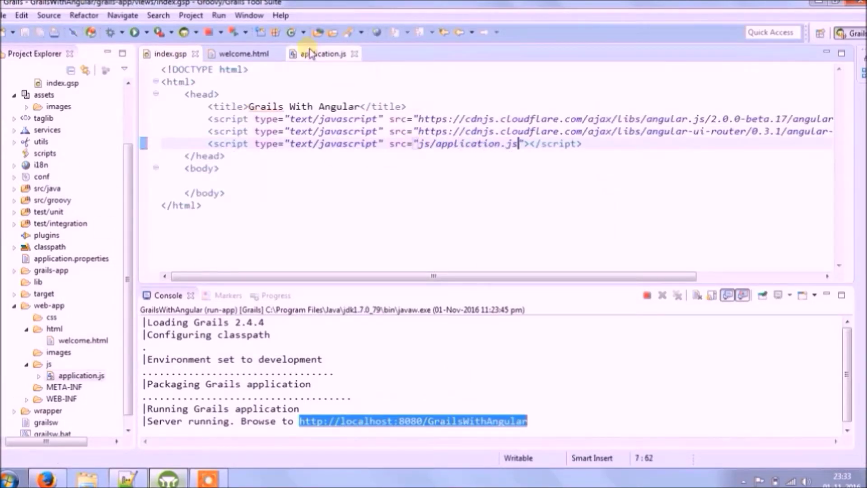
pyautogui.write('v')
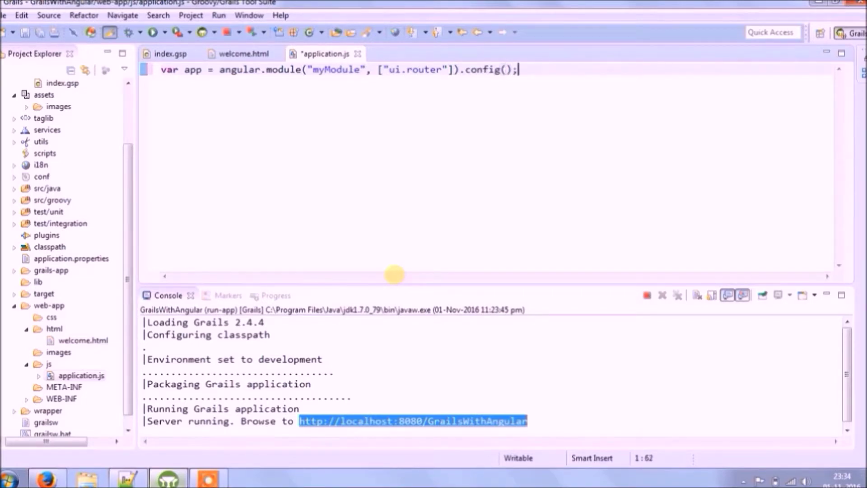
pyautogui.press('Return')
pyautogui.write('function($stateProvider')
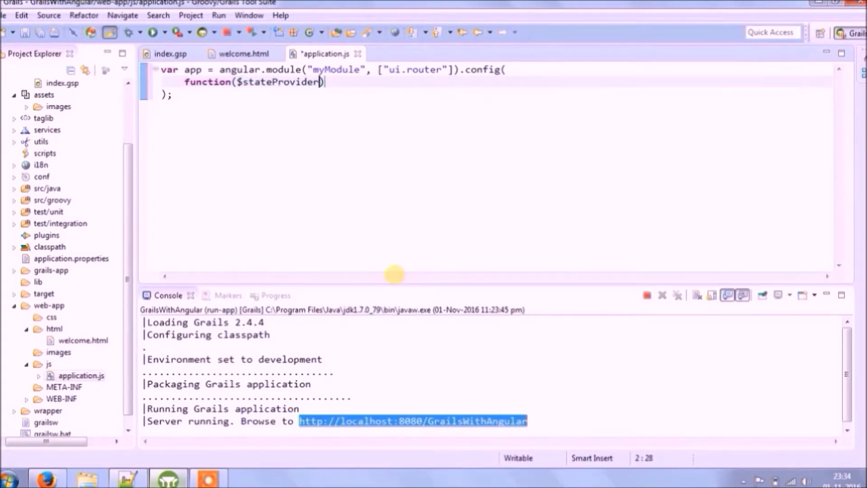
pyautogui.write('lRouterProvider')
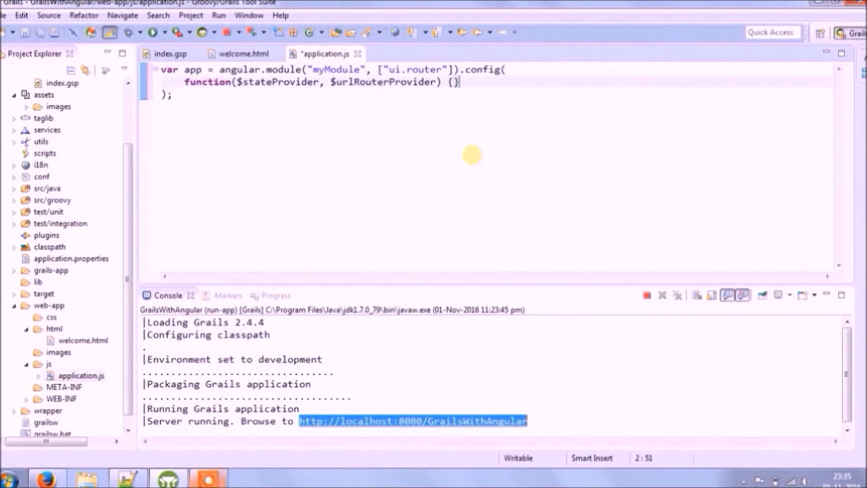
pyautogui.press('Return')
pyautogui.write('$urlRouterProvider.otherwise("/')
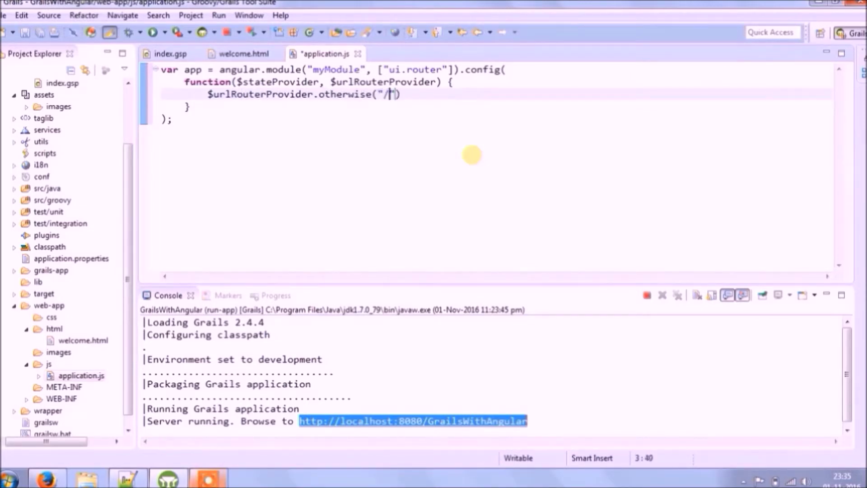
pyautogui.write('welcome");')
pyautogui.press('Return')
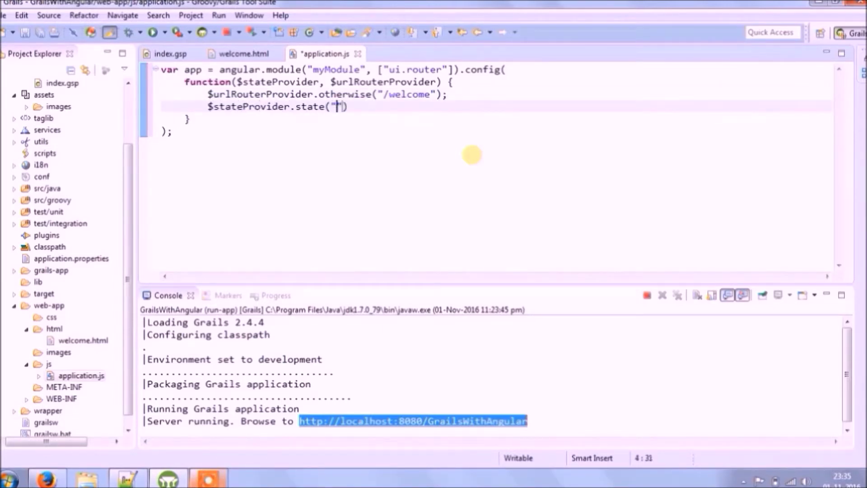
# Step: Define the welcome state with URL and template html/welcome.html, and save application.js
pyautogui.write('welcome')
pyautogui.press('Return')
pyautogui.write('url :')
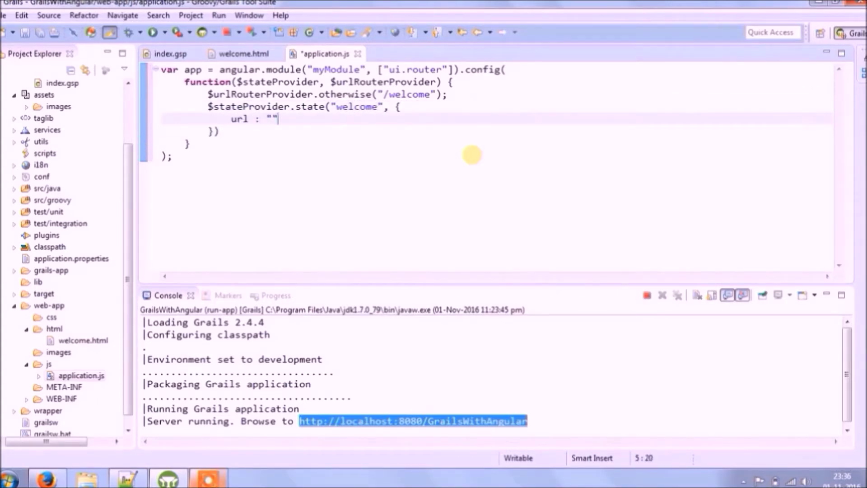
pyautogui.write(',')
pyautogui.press('Return')
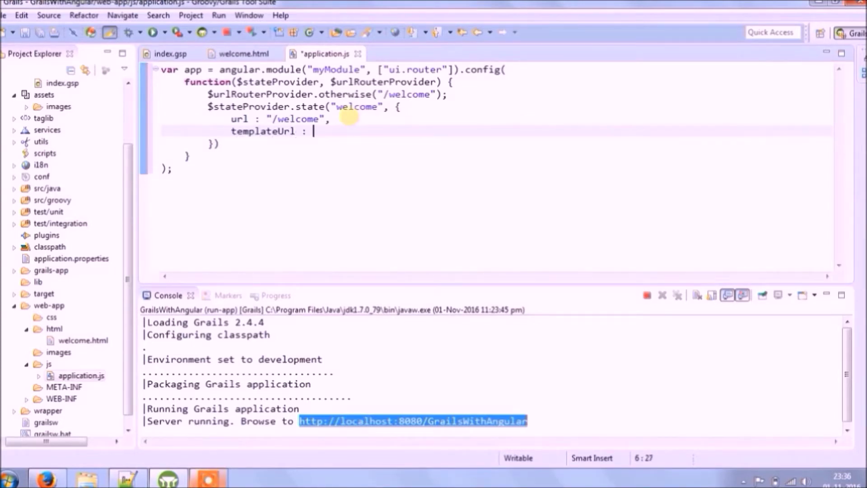
pyautogui.write('"html/welcome.html"')
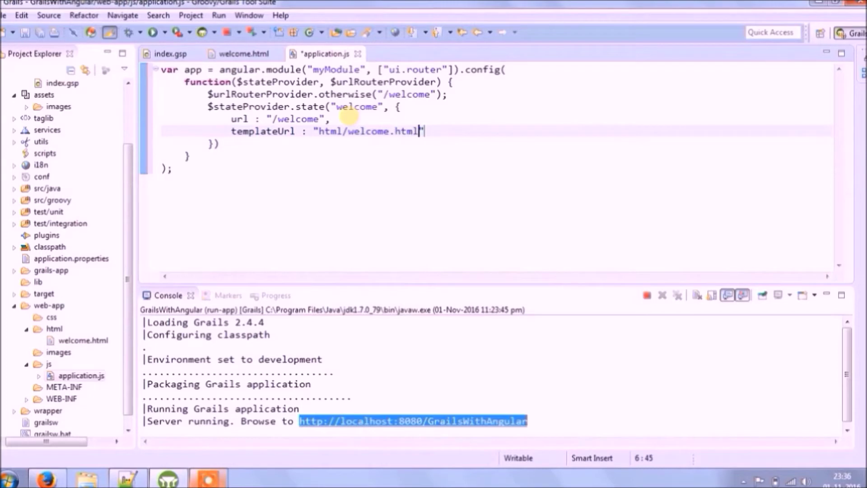
pyautogui.hotkey('ctrl', 's')
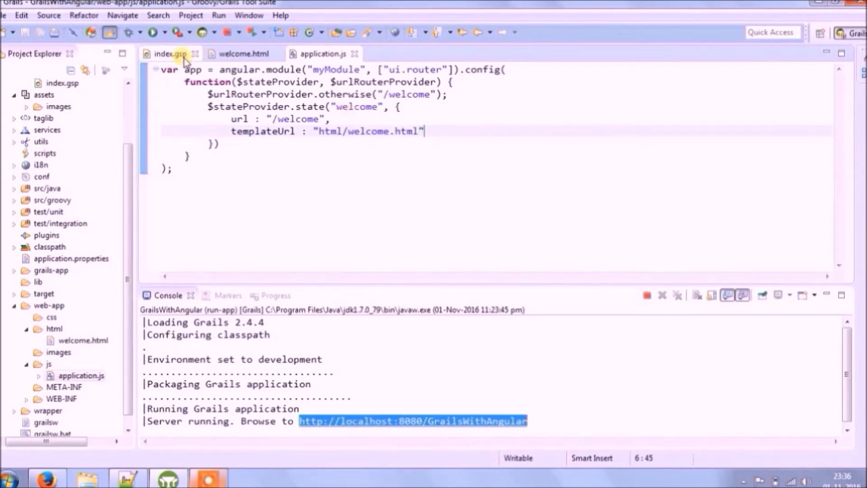
pyautogui.click(173, 53)
# Step: Add ng-app="myModule" to index.gsp's html tag, copying the name from application.js
pyautogui.click(190, 82)
pyautogui.write('ng->')
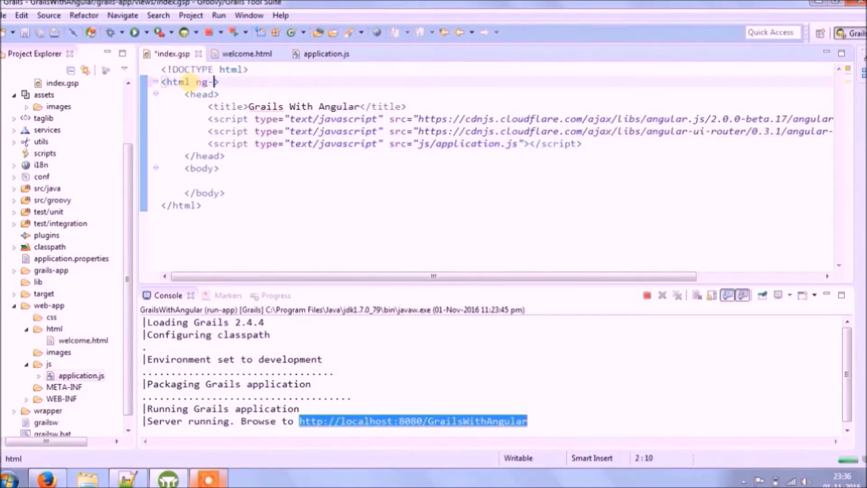
pyautogui.write('"')
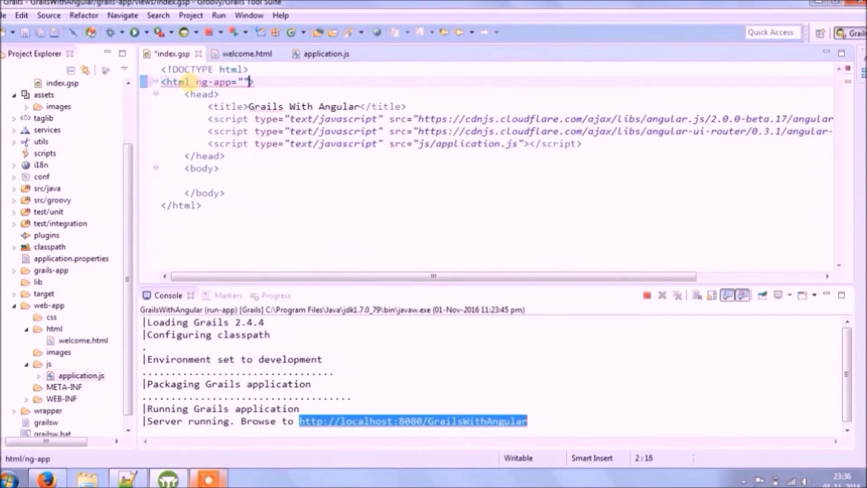
pyautogui.click(325, 53)
pyautogui.doubleClick(334, 69)
pyautogui.hotkey('ctrl', 'c')
pyautogui.click(174, 53)
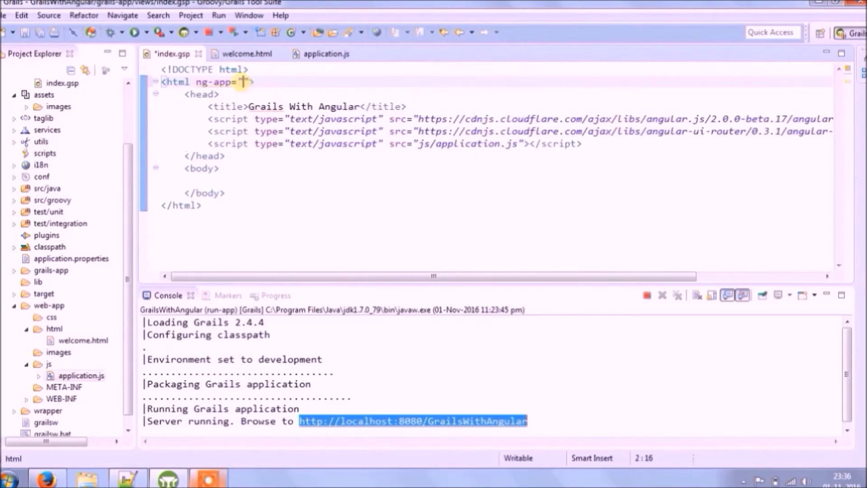
pyautogui.click(258, 82)
pyautogui.hotkey('ctrl', 'v')
# Step: Add an indented <ui-view></ui-view> element to index.gsp's body and save
pyautogui.click(249, 177)
pyautogui.press('Tab')
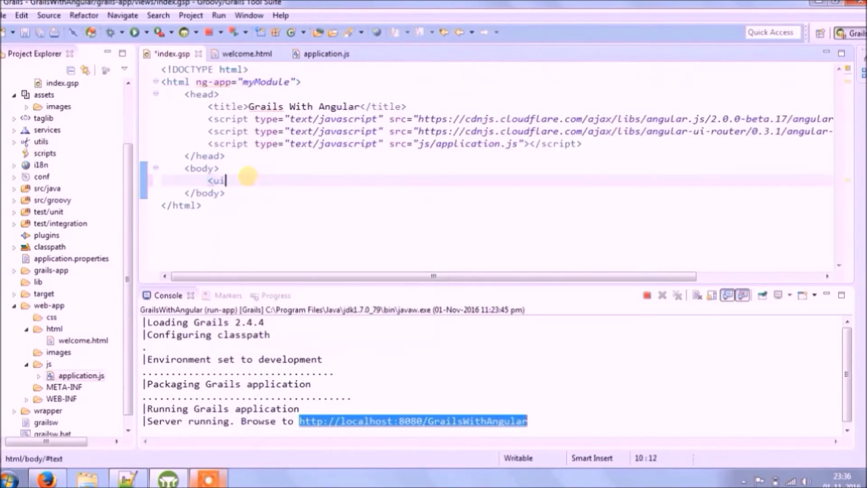
pyautogui.write('-view></ui-view>')
pyautogui.hotkey('ctrl', 's')
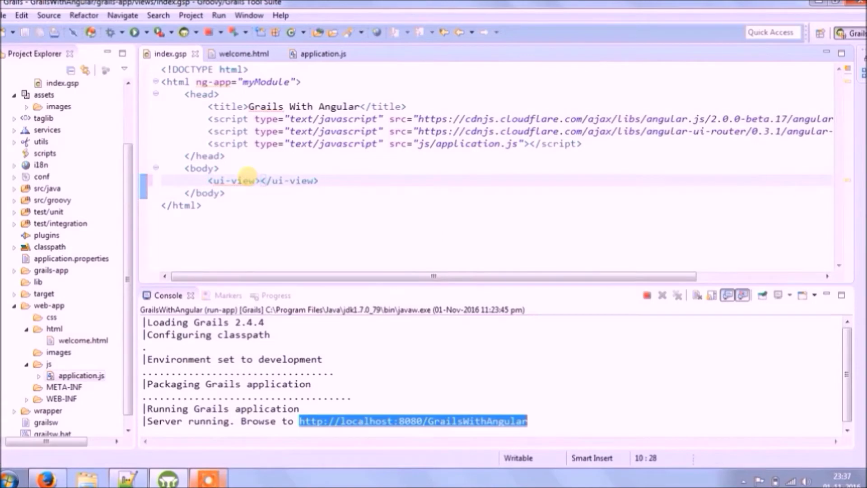
# Step: Make welcome.html read 'Hello World' and save it
pyautogui.click(233, 53)
pyautogui.write('Hello World')
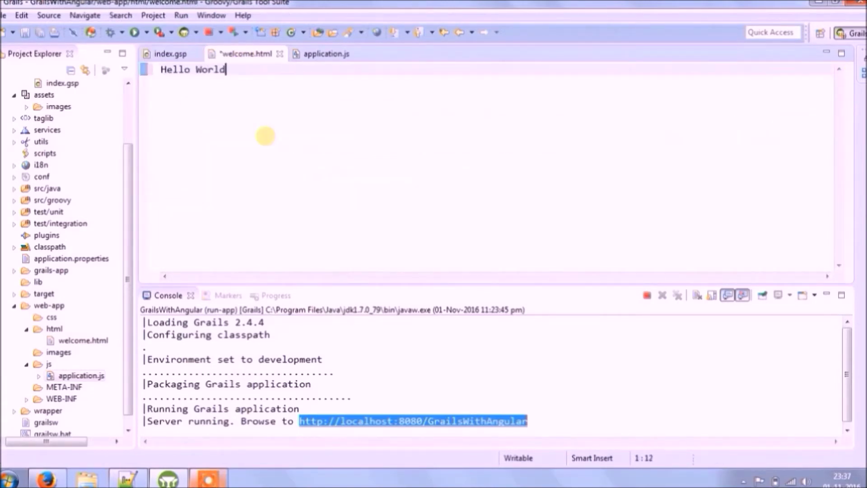
pyautogui.hotkey('ctrl', 's')
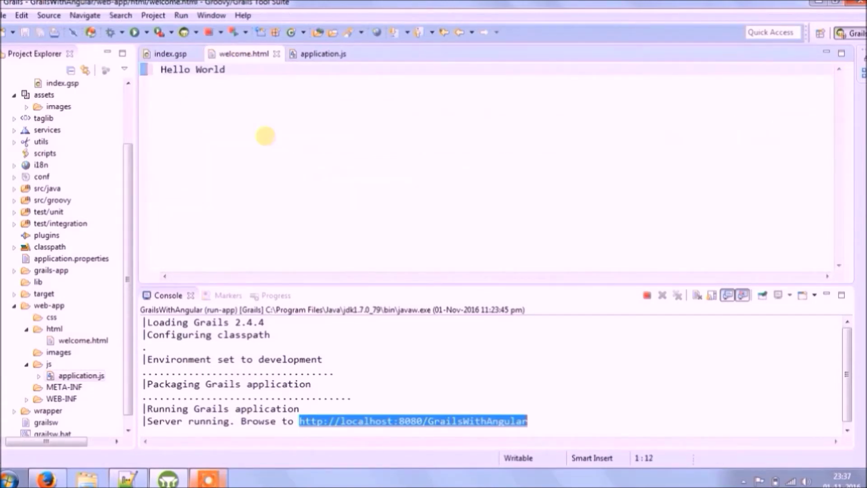
pyautogui.click(56, 478)
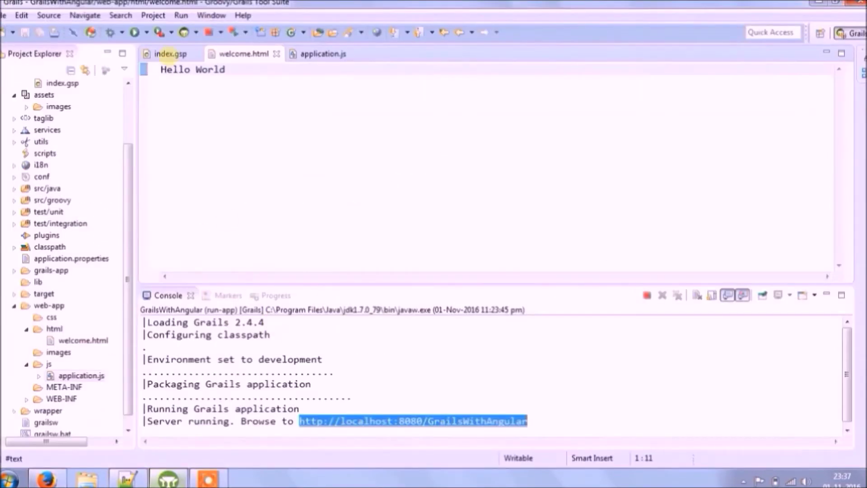
pyautogui.click(168, 53)
# Step: Terminate the running Grails server and remove the launch from the Console
pyautogui.click(323, 53)
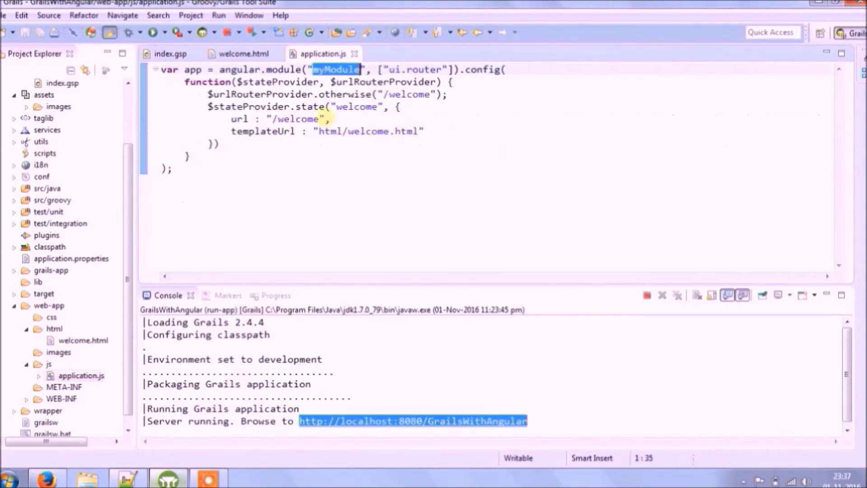
pyautogui.click(343, 119)
pyautogui.click(83, 339)
pyautogui.click(647, 295)
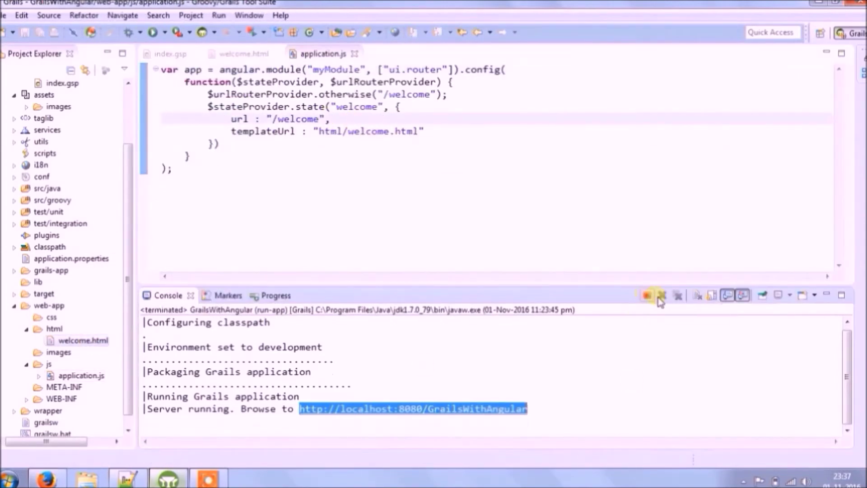
pyautogui.click(661, 296)
# Step: Relaunch GrailsWithAngular with Run As > Grails Command (run-app)
pyautogui.moveTo(129, 199); pyautogui.dragTo(144, 87)
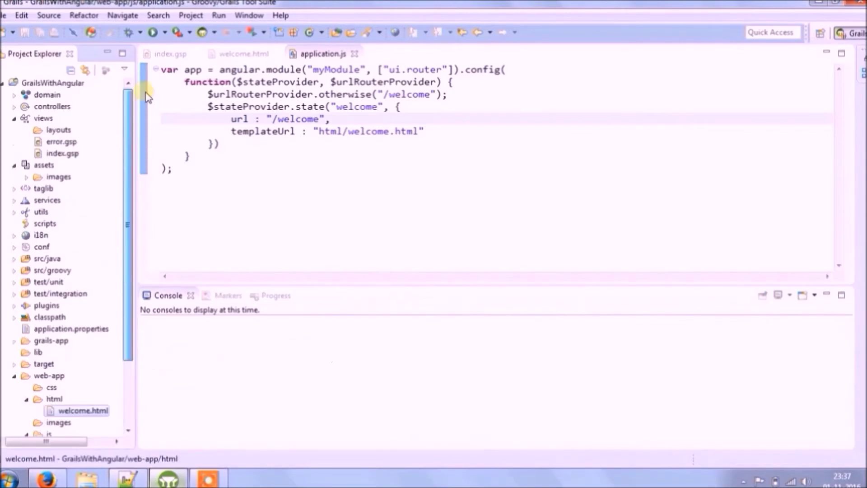
pyautogui.click(30, 82)
pyautogui.rightClick(40, 84)
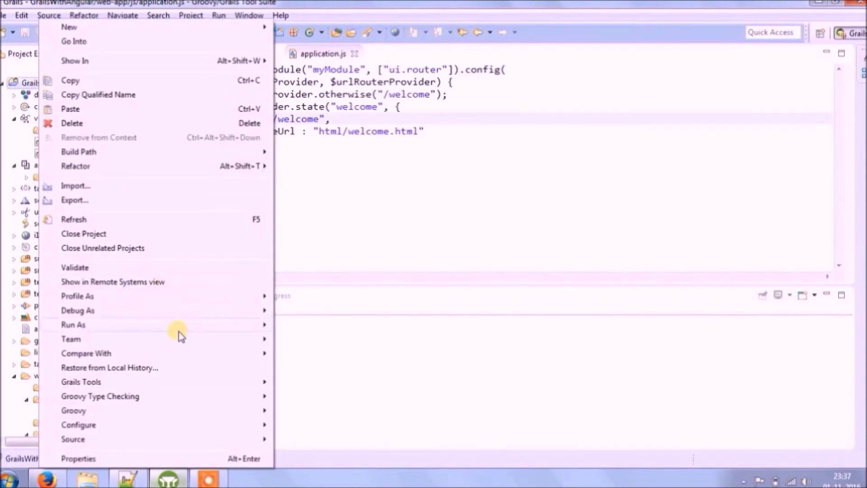
pyautogui.click(332, 338)
pyautogui.click(208, 119)
# Step: Review the script lines and application.js code, then select the server URL in the enlarged console
pyautogui.moveTo(208, 119); pyautogui.dragTo(582, 144)
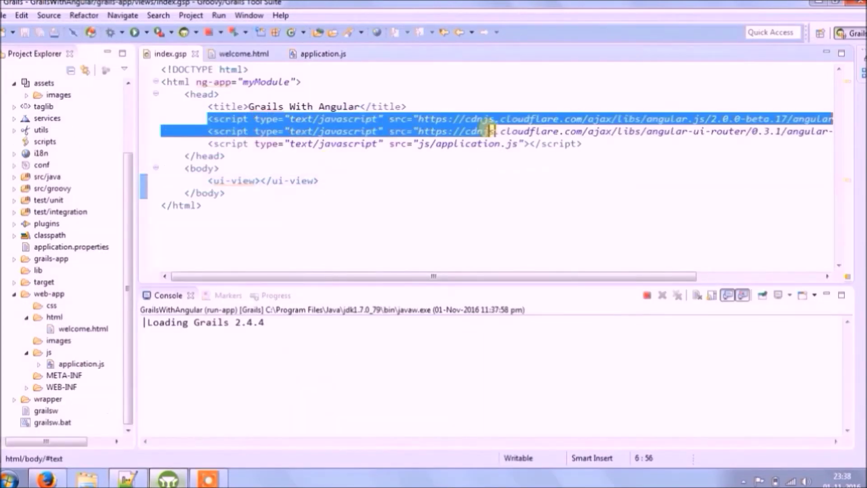
pyautogui.press('Right')
pyautogui.click(306, 54)
pyautogui.hotkey('ctrl', 'a')
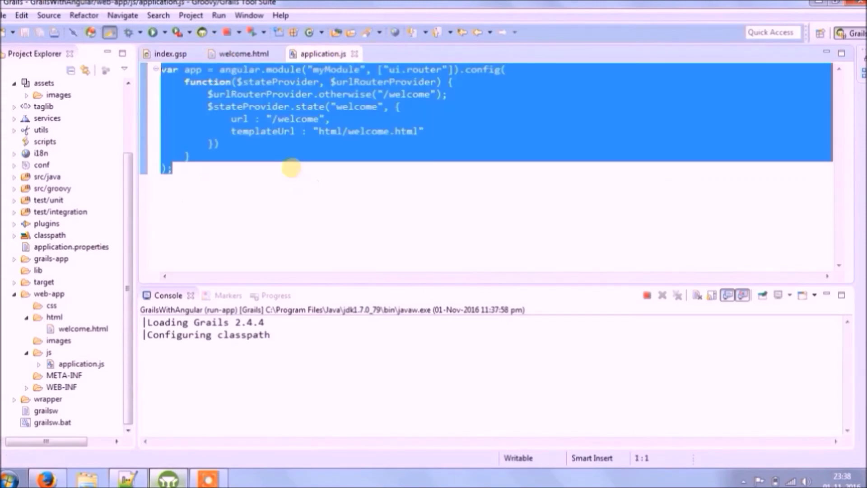
pyautogui.click(410, 163)
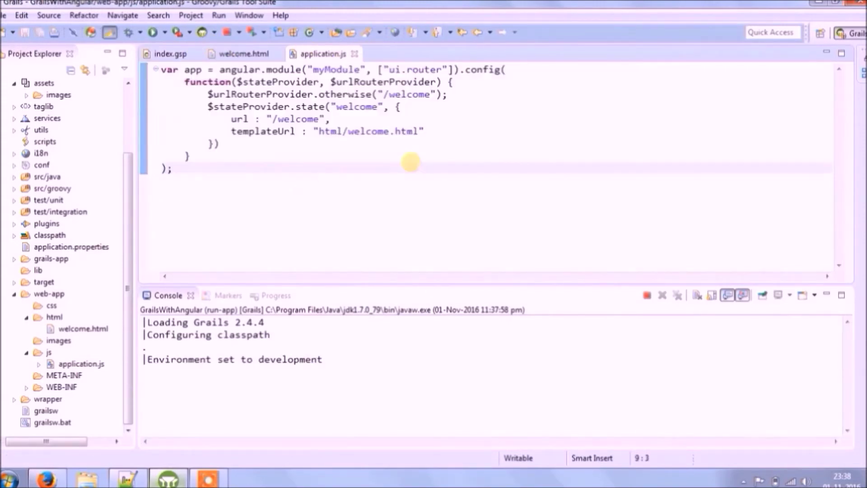
pyautogui.moveTo(412, 285); pyautogui.dragTo(471, 203)
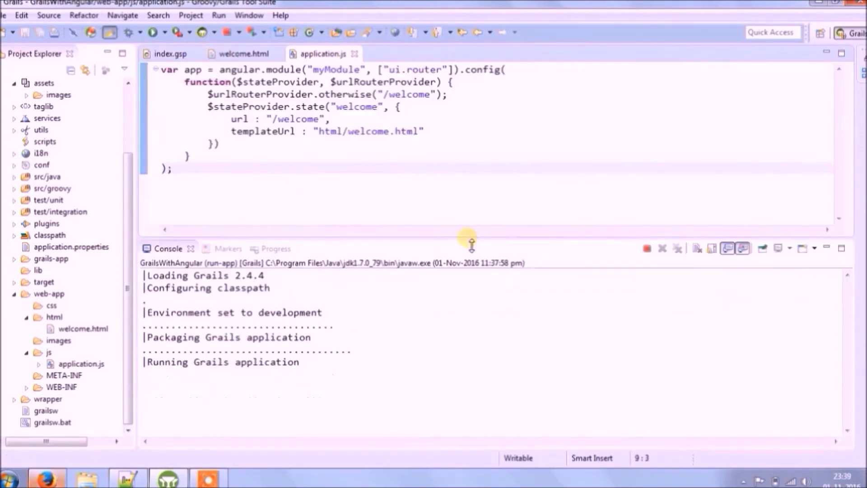
pyautogui.moveTo(572, 339); pyautogui.dragTo(300, 336)
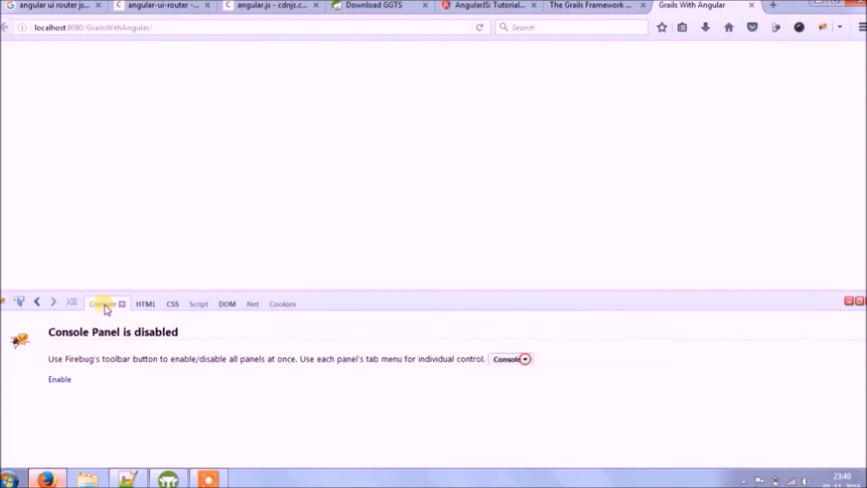
# Step: Enable Firebug's Console and reload the app to reveal 'angular is not defined' errors
pyautogui.click(60, 379)
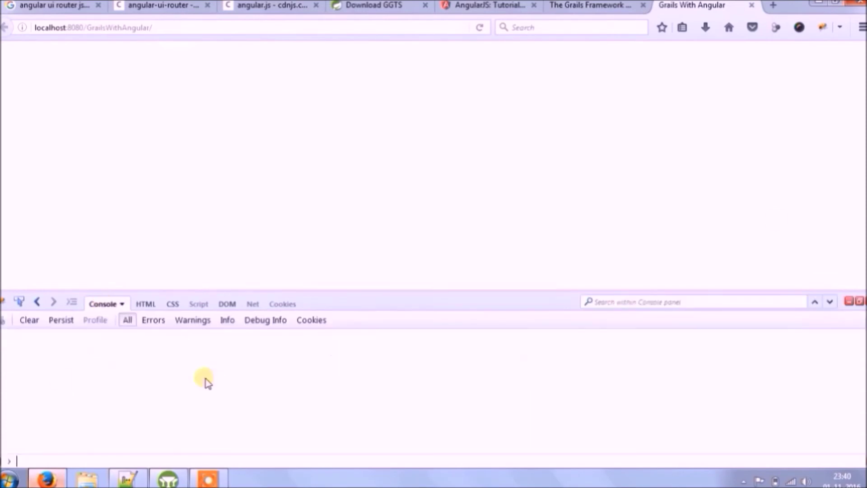
pyautogui.click(481, 28)
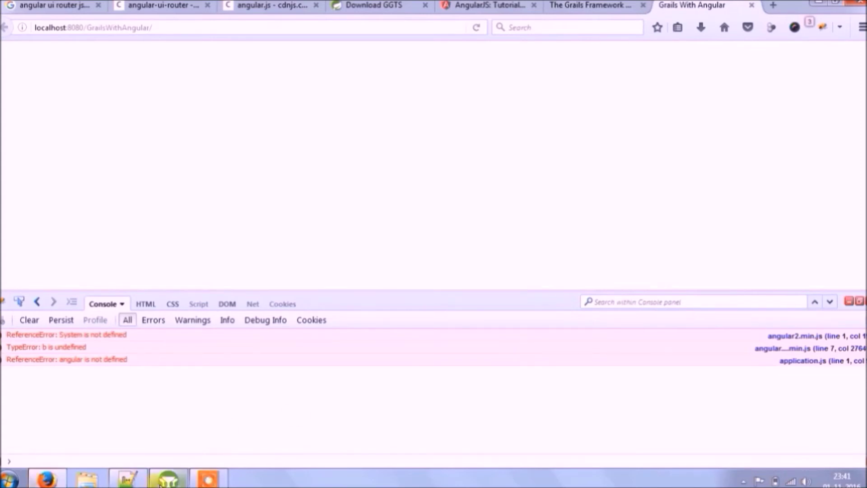
pyautogui.click(178, 478)
pyautogui.click(172, 53)
pyautogui.moveTo(672, 202)
pyautogui.mouseDown()
pyautogui.moveTo(659, 242)
pyautogui.moveTo(801, 235)
pyautogui.moveTo(651, 247)
pyautogui.mouseUp()
pyautogui.click(45, 478)
pyautogui.moveTo(61, 360); pyautogui.dragTo(128, 359)
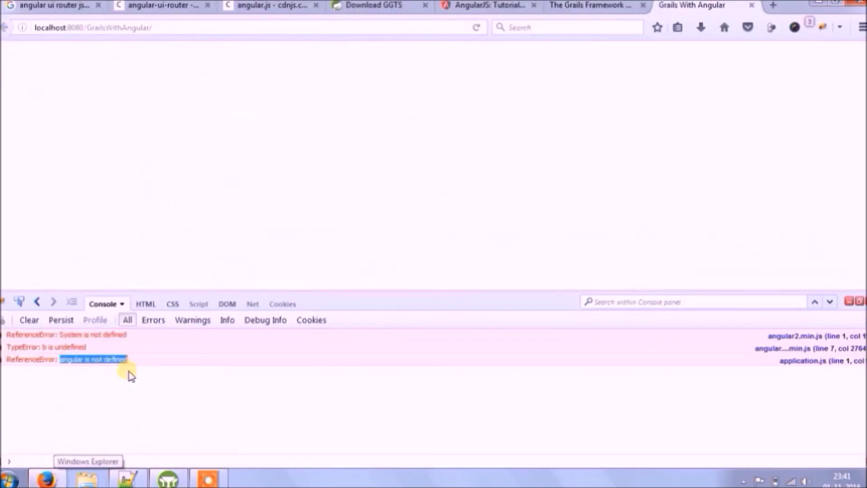
# Step: Pick version 1.5.8 on cdnjs's angular.js page to list its file links
pyautogui.click(270, 6)
pyautogui.click(427, 245)
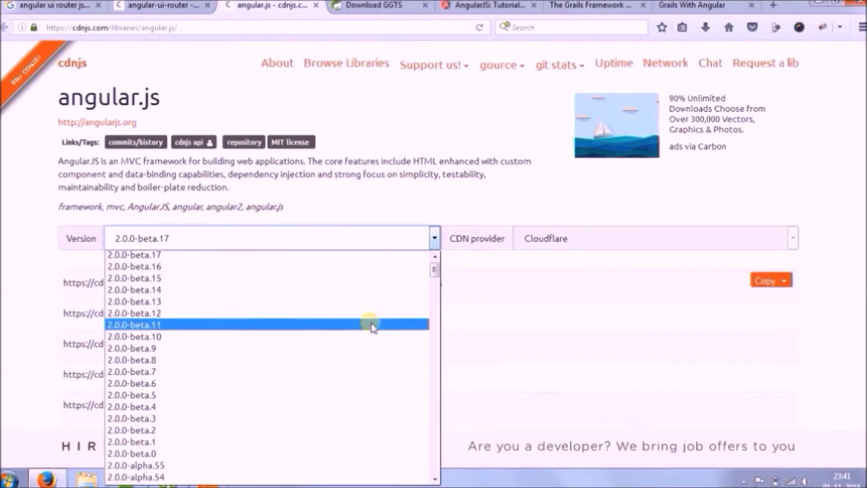
pyautogui.scroll(-3, 361, 343)
pyautogui.scroll(-5, 329, 375)
pyautogui.scroll(-5, 324, 387)
pyautogui.scroll(-2, 323, 387)
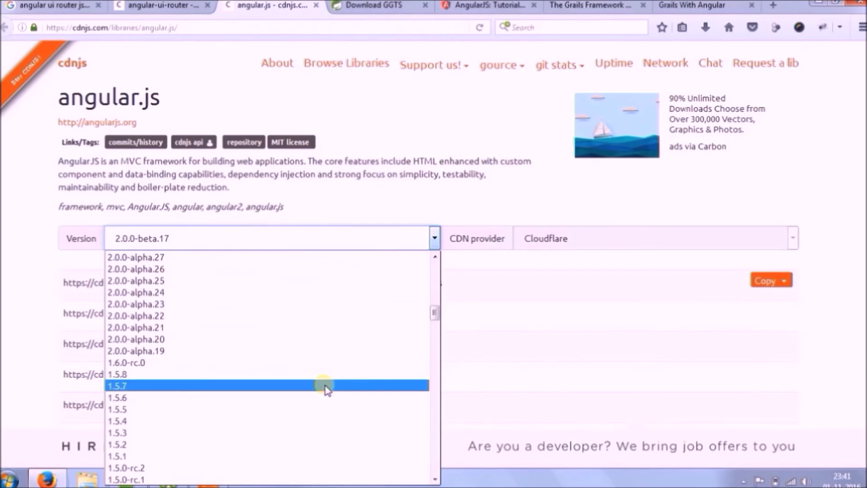
pyautogui.click(318, 374)
pyautogui.scroll(-3, 808, 245)
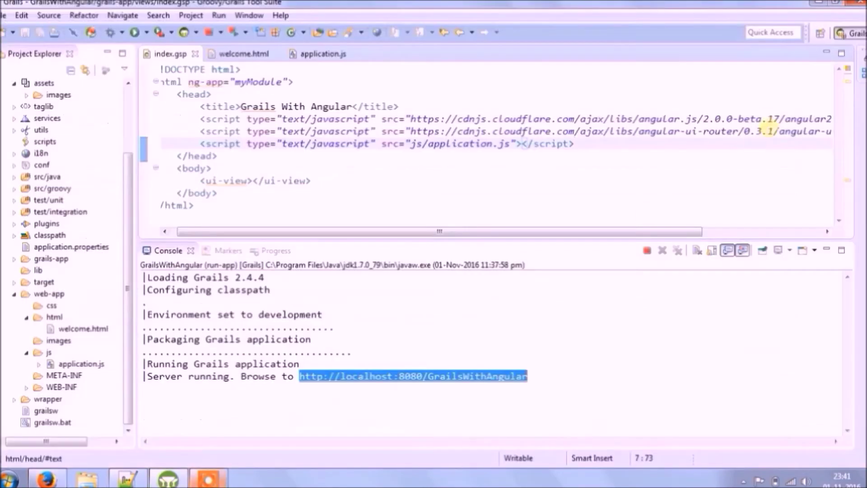
# Step: Replace index.gsp's Angular 2.0.0-beta.17 script URL with the cdnjs angular.min.js 1.5.8 URL
pyautogui.moveTo(424, 118); pyautogui.dragTo(721, 118)
pyautogui.hotkey('ctrl', 'v')
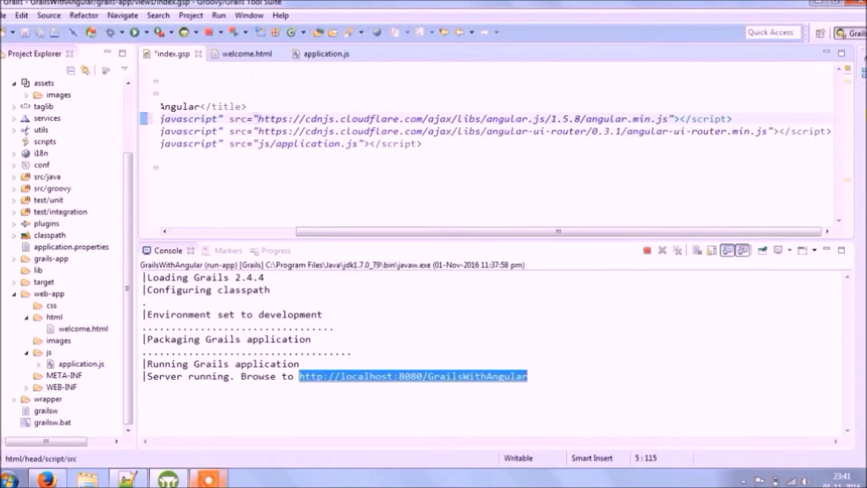